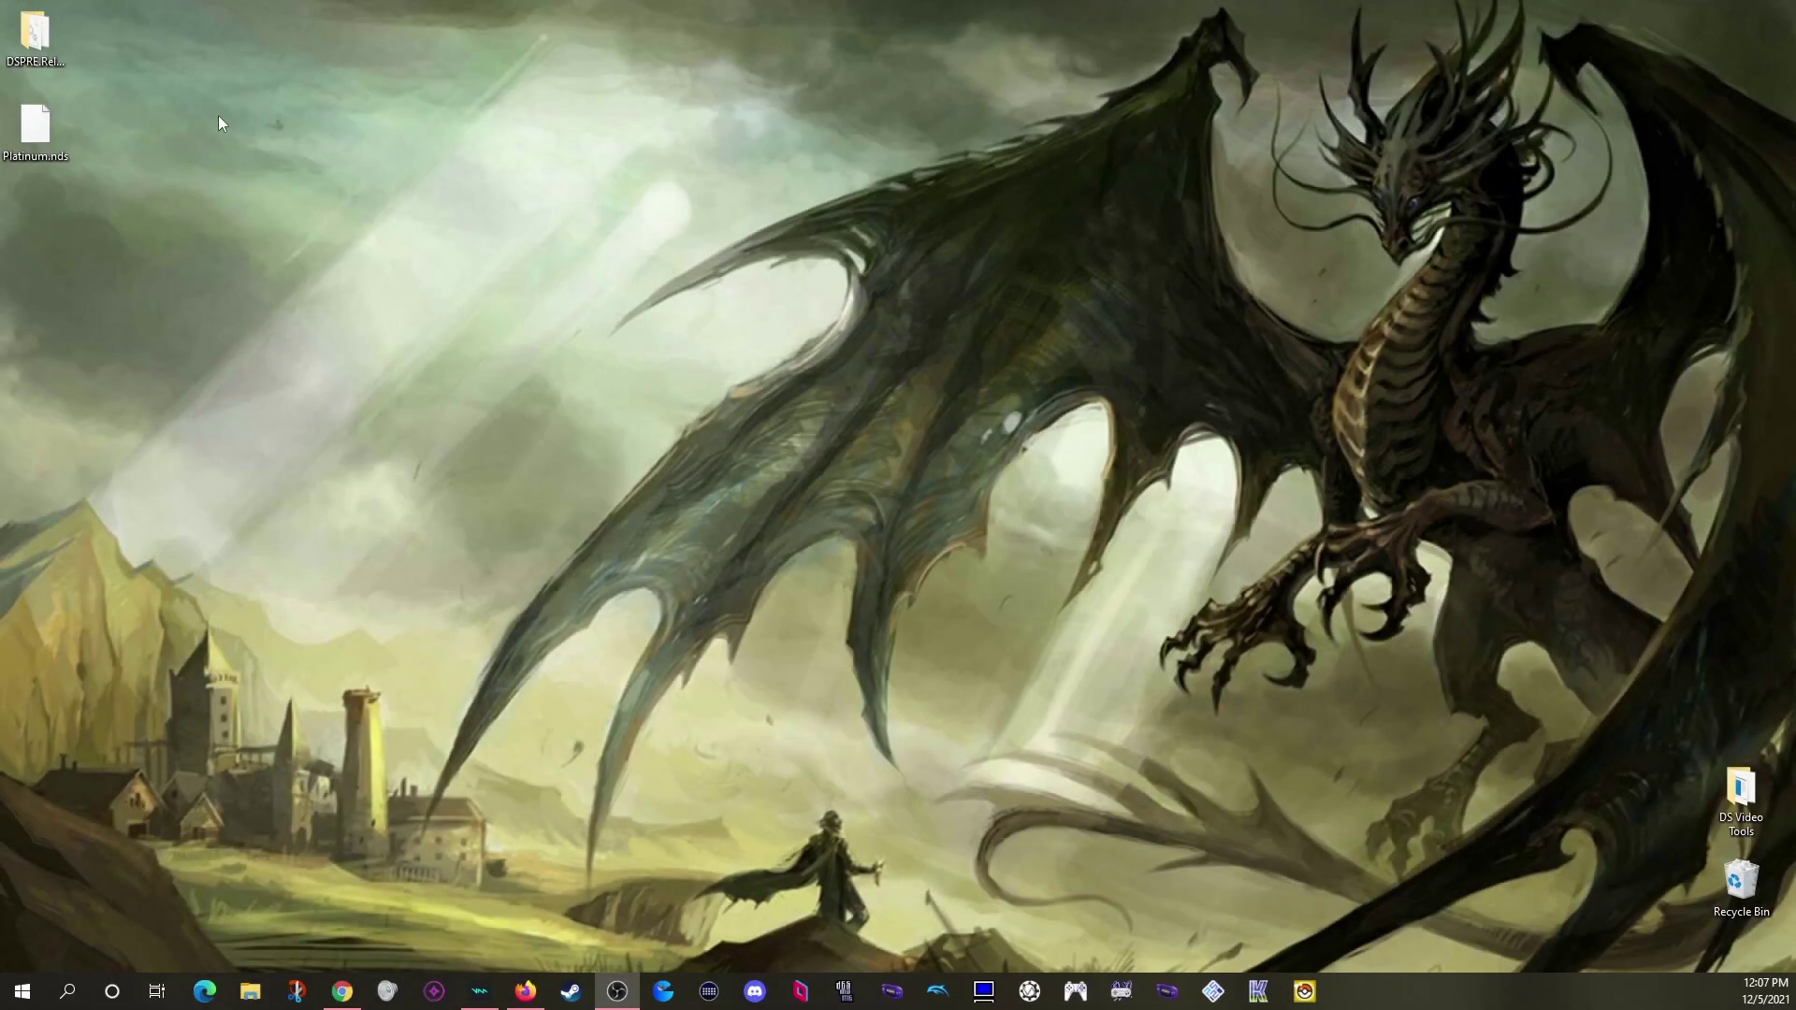
Step: Launch DSPRE.exe from the DSPRE.Reloaded folder and centre its window
double_click(35, 37)
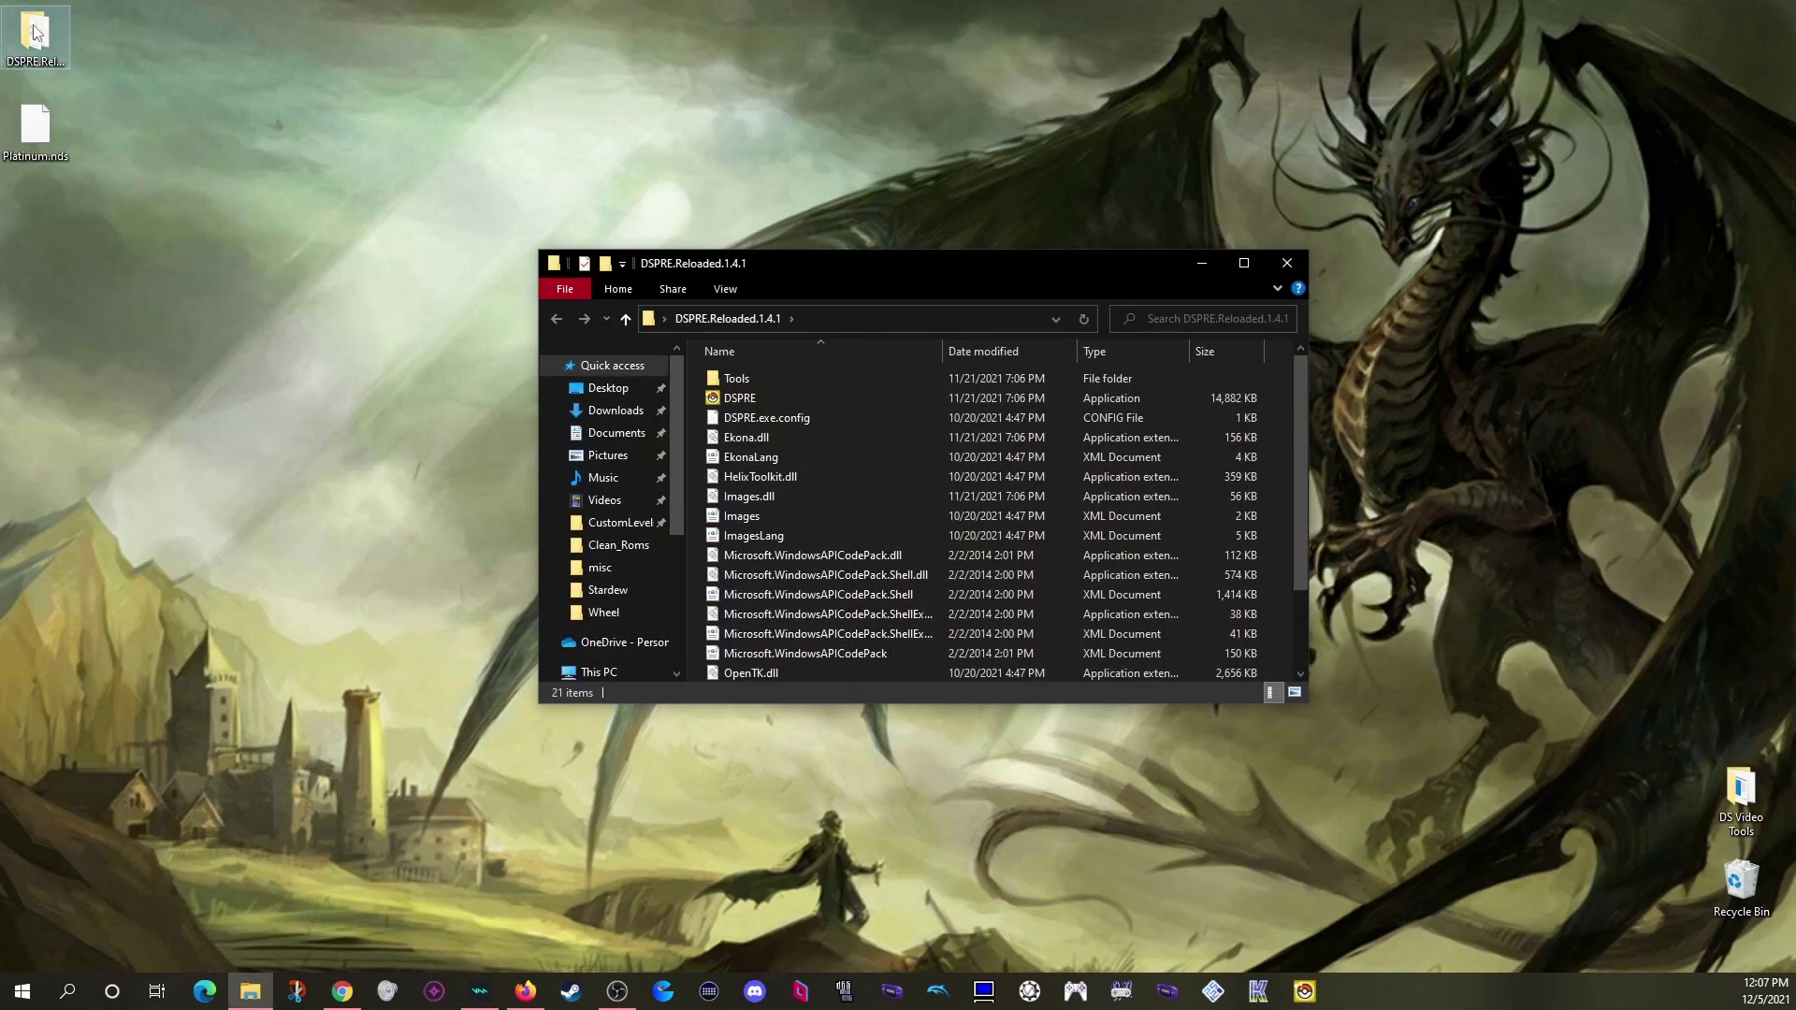
double_click(750, 398)
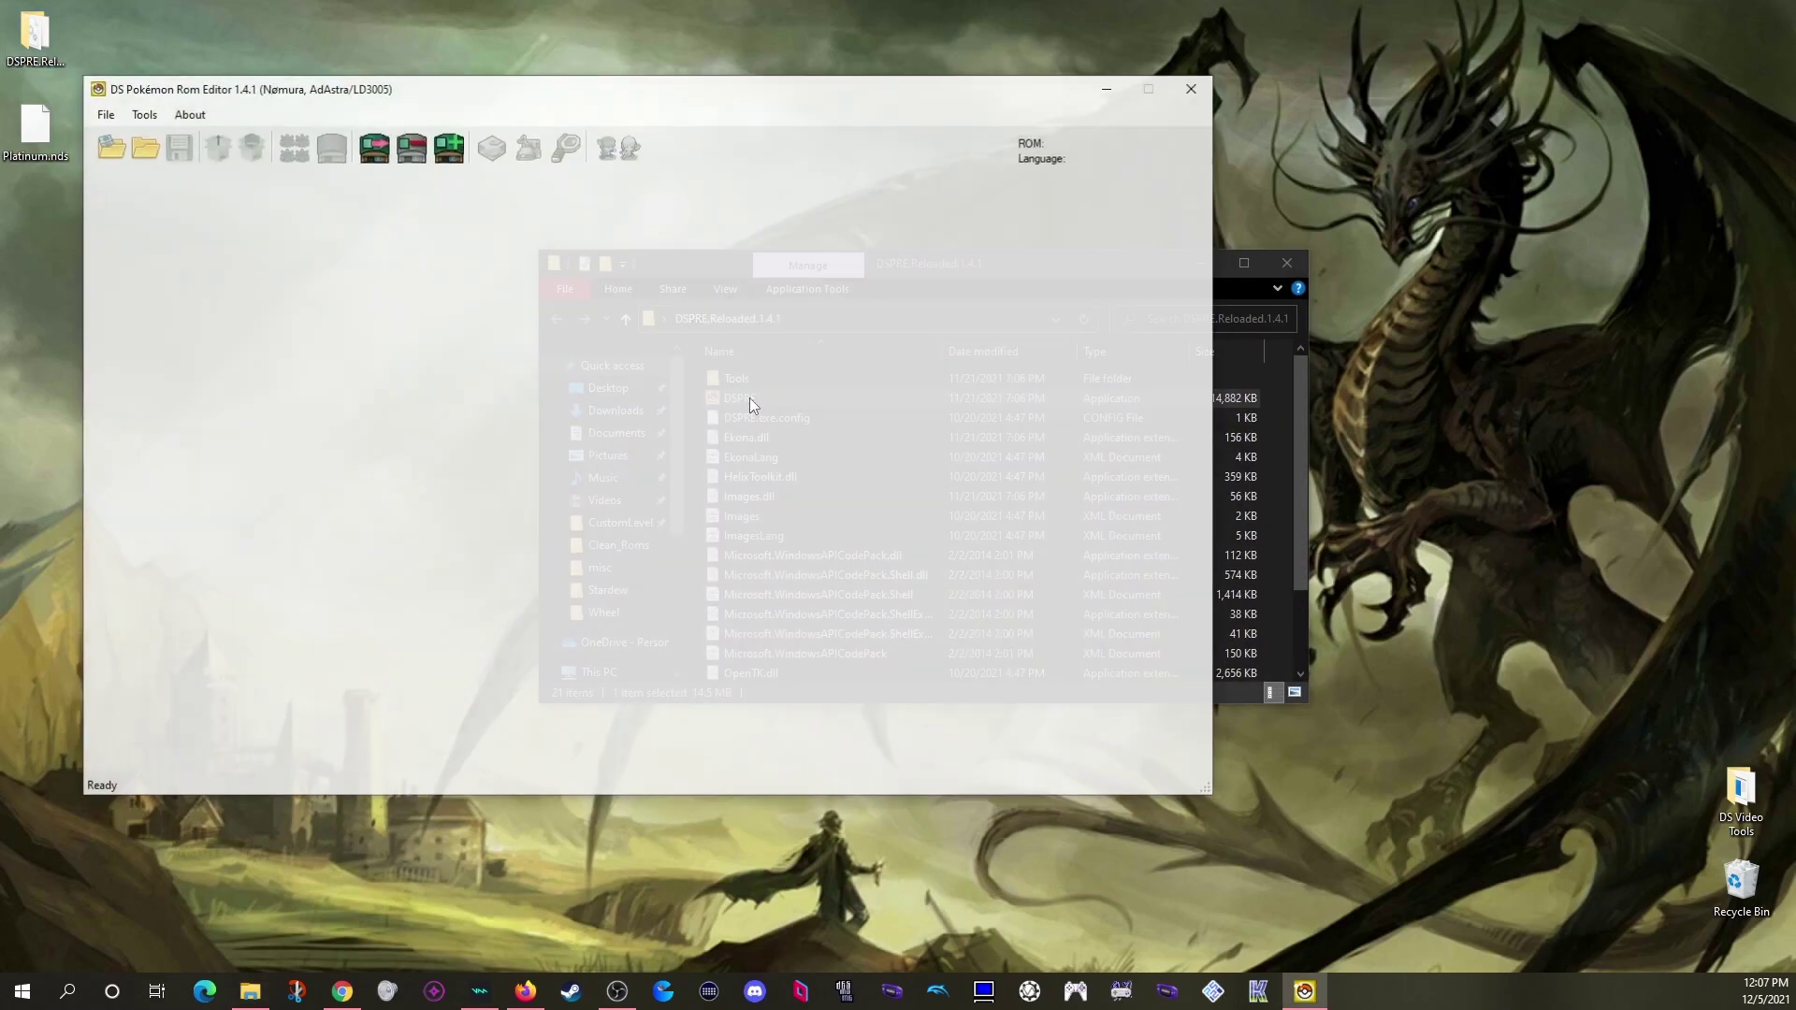
drag(506, 86, 764, 145)
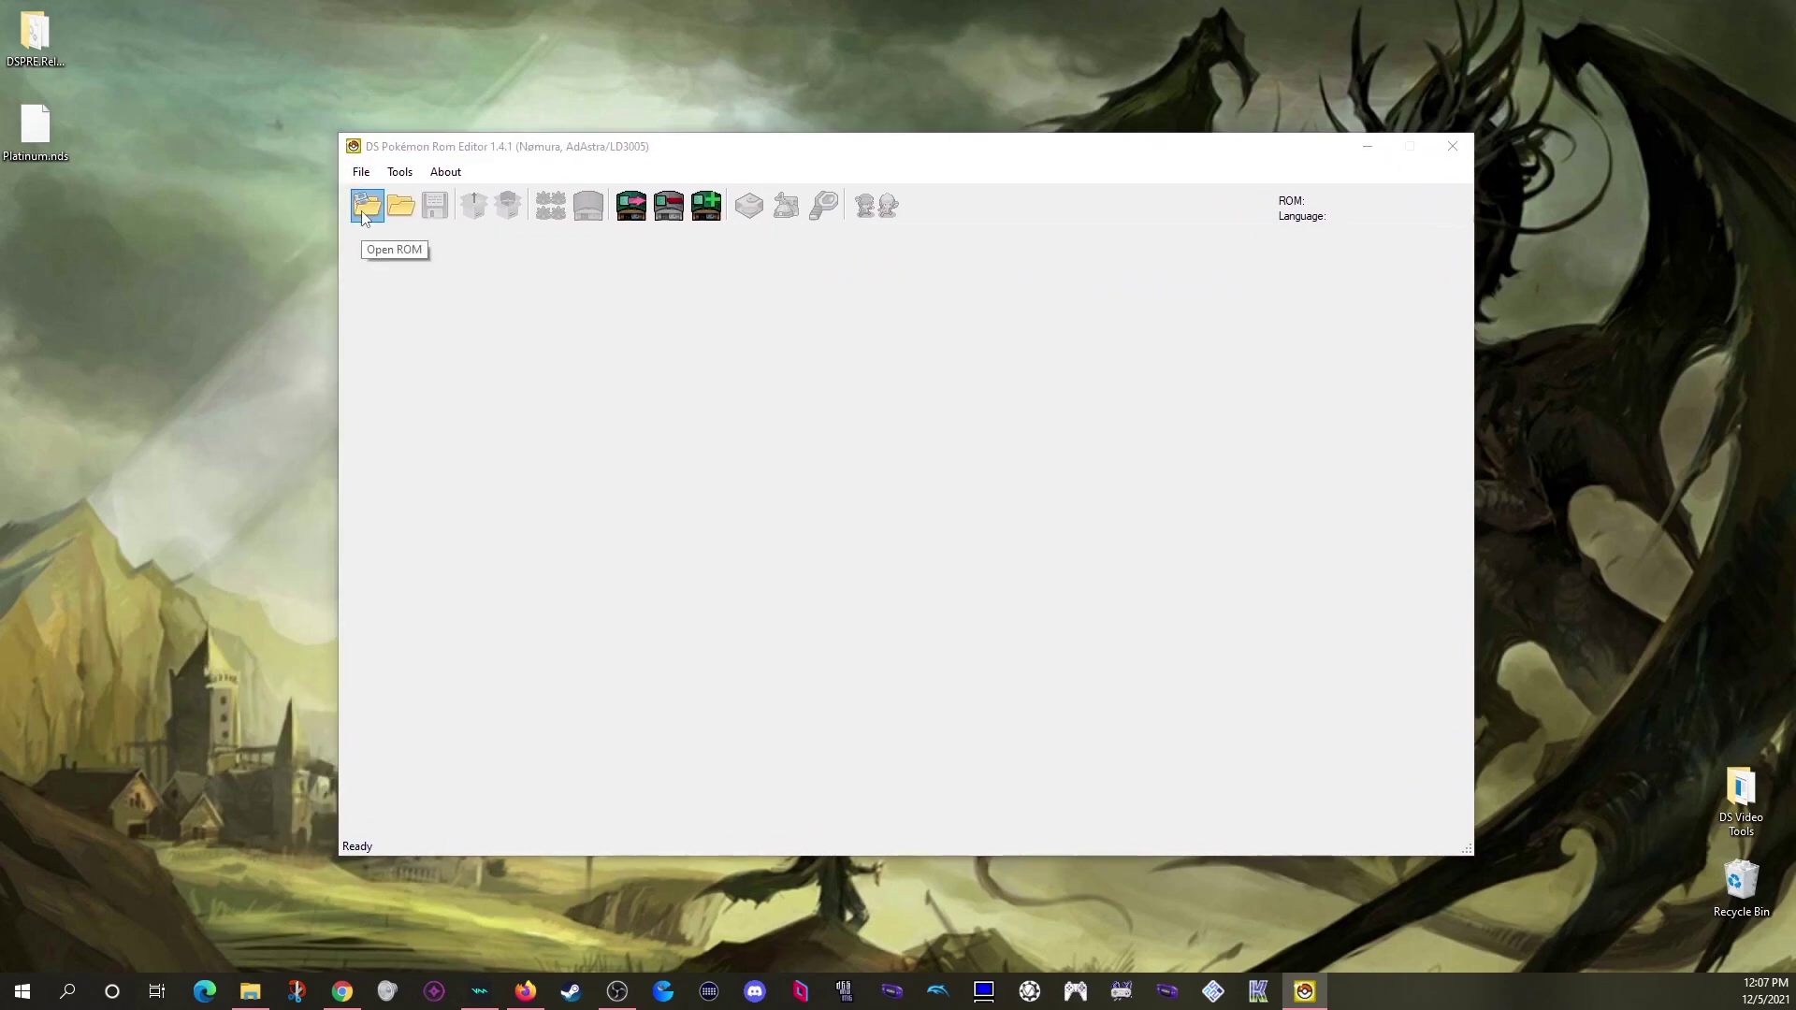
Step: Open the Platinum.nds ROM in the editor
click(367, 207)
click(561, 550)
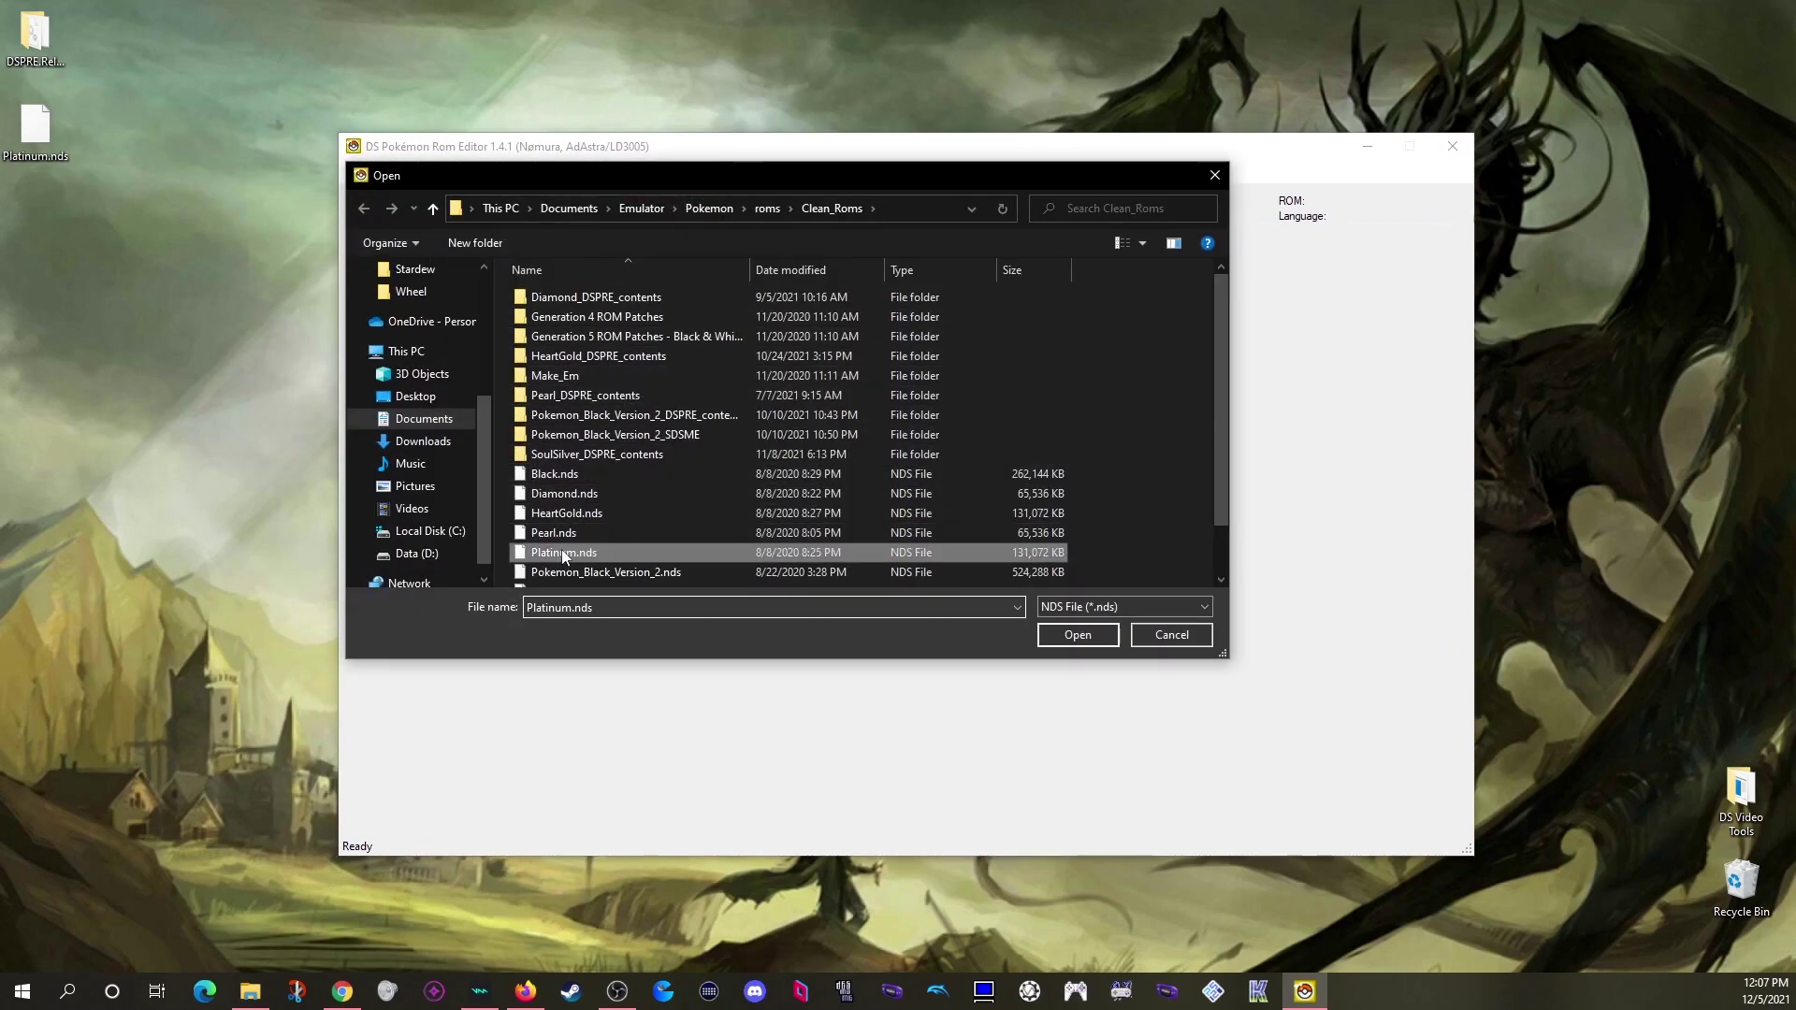
click(1079, 634)
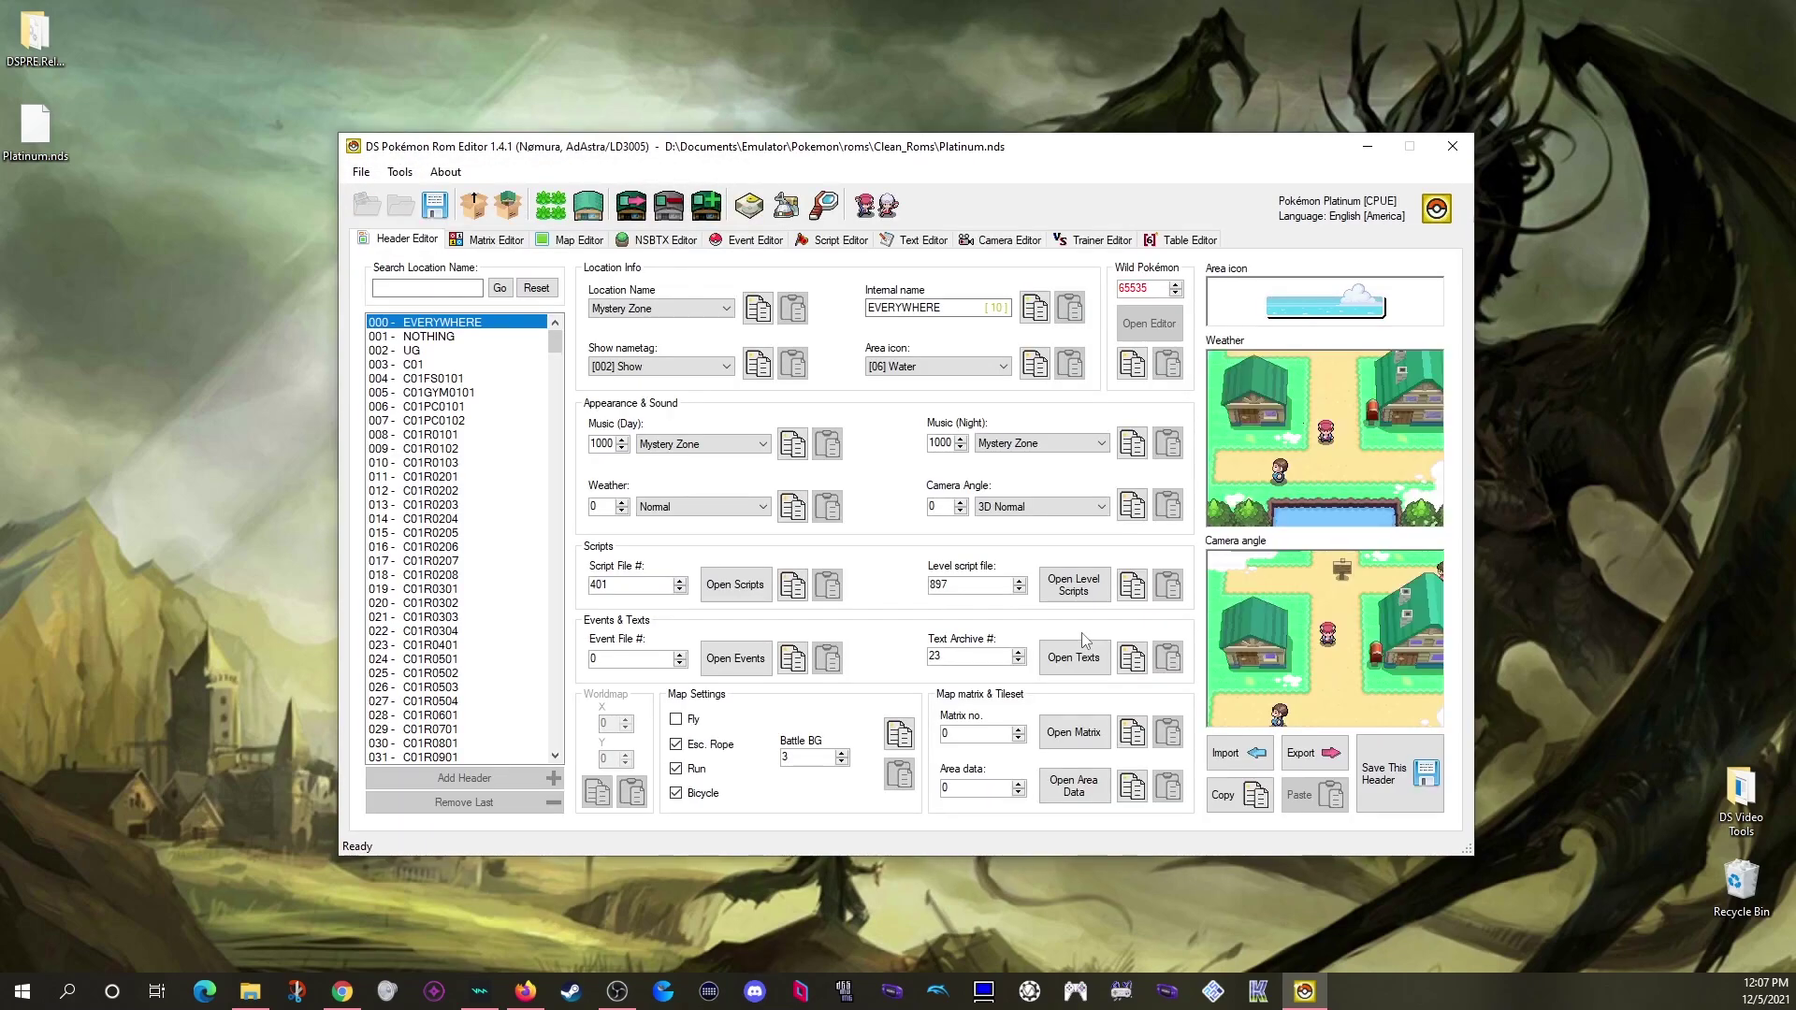
Step: Switch to the Text Editor and browse the Text Archive list, keeping Text Archive 0 selected
click(921, 240)
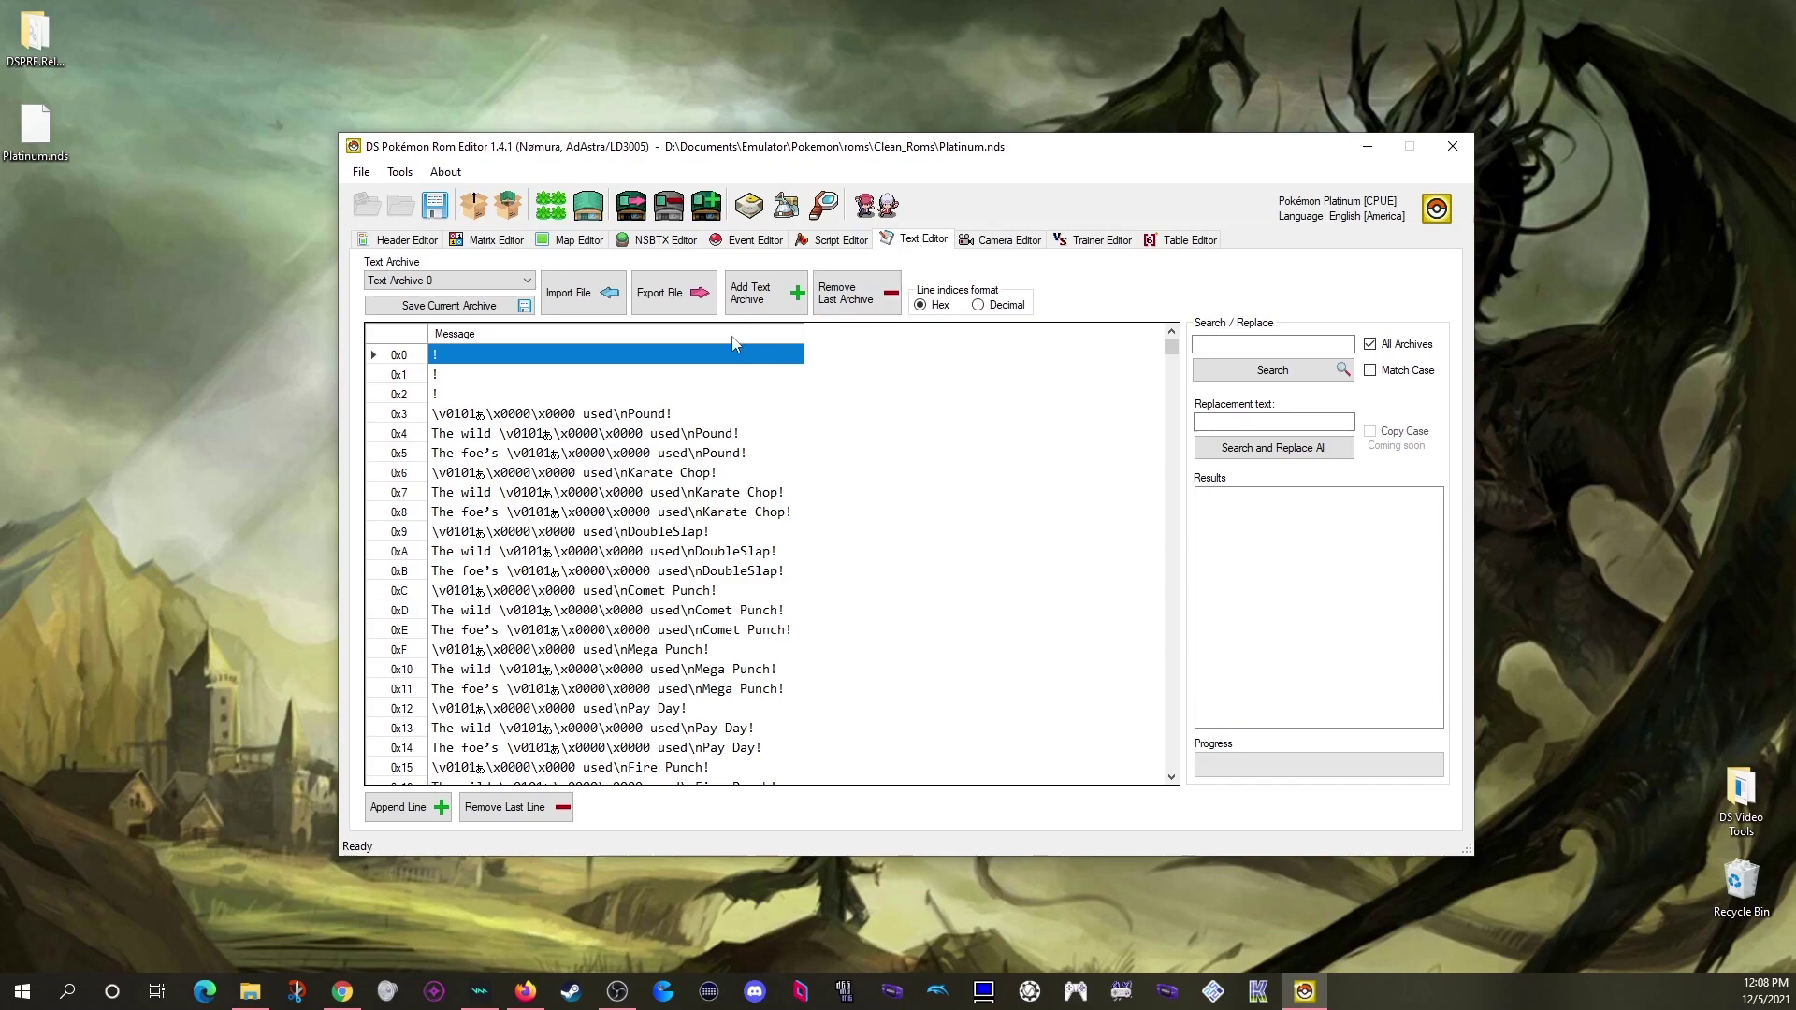
click(459, 281)
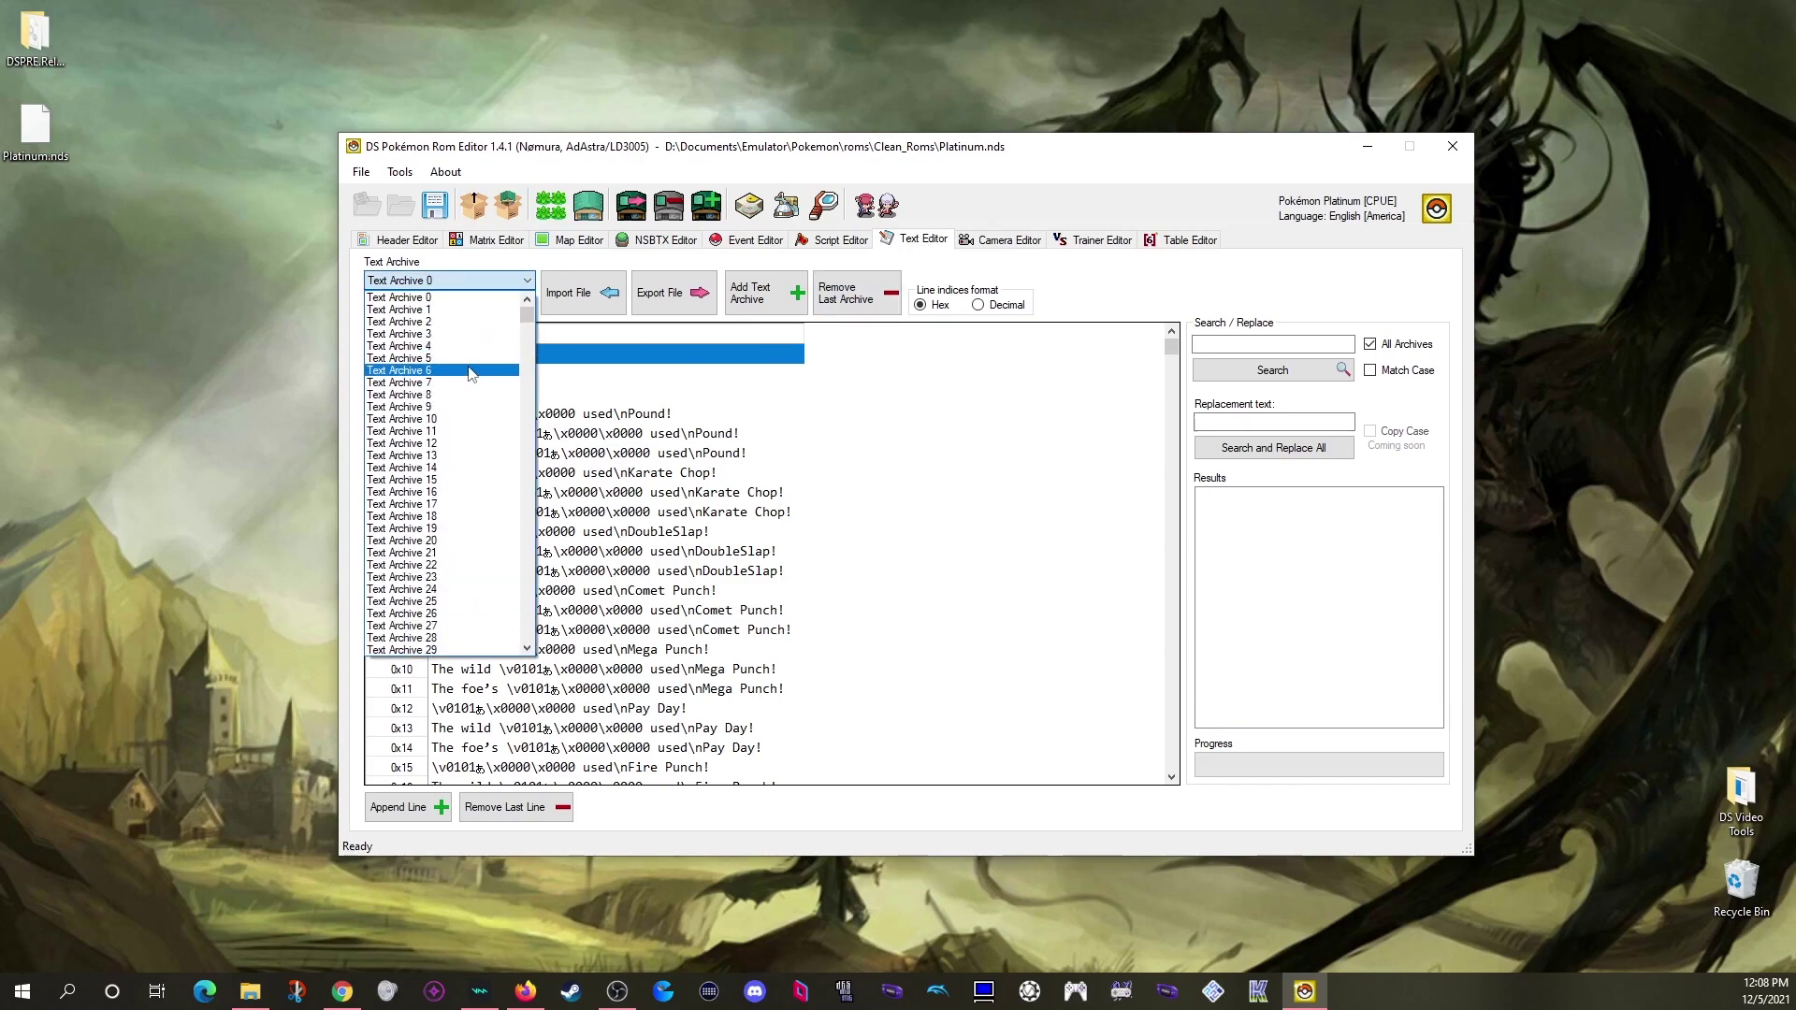
scroll(469, 374, down, 20)
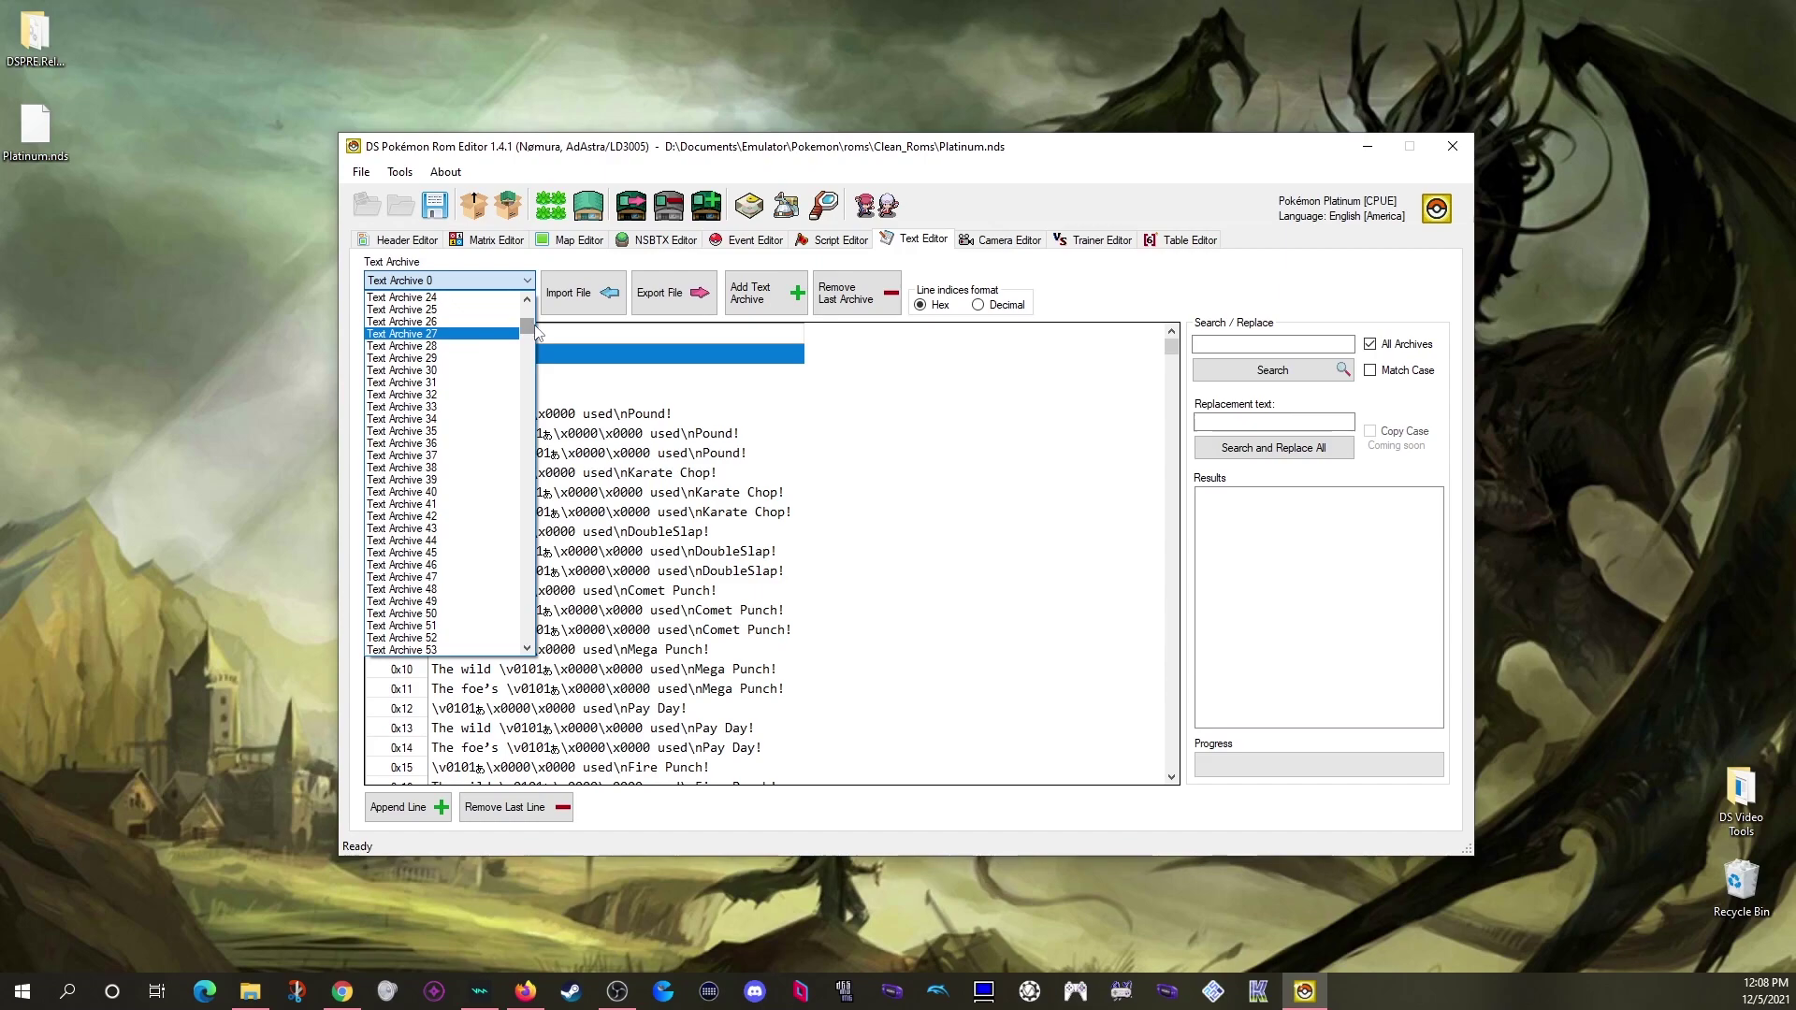
drag(527, 389, 527, 309)
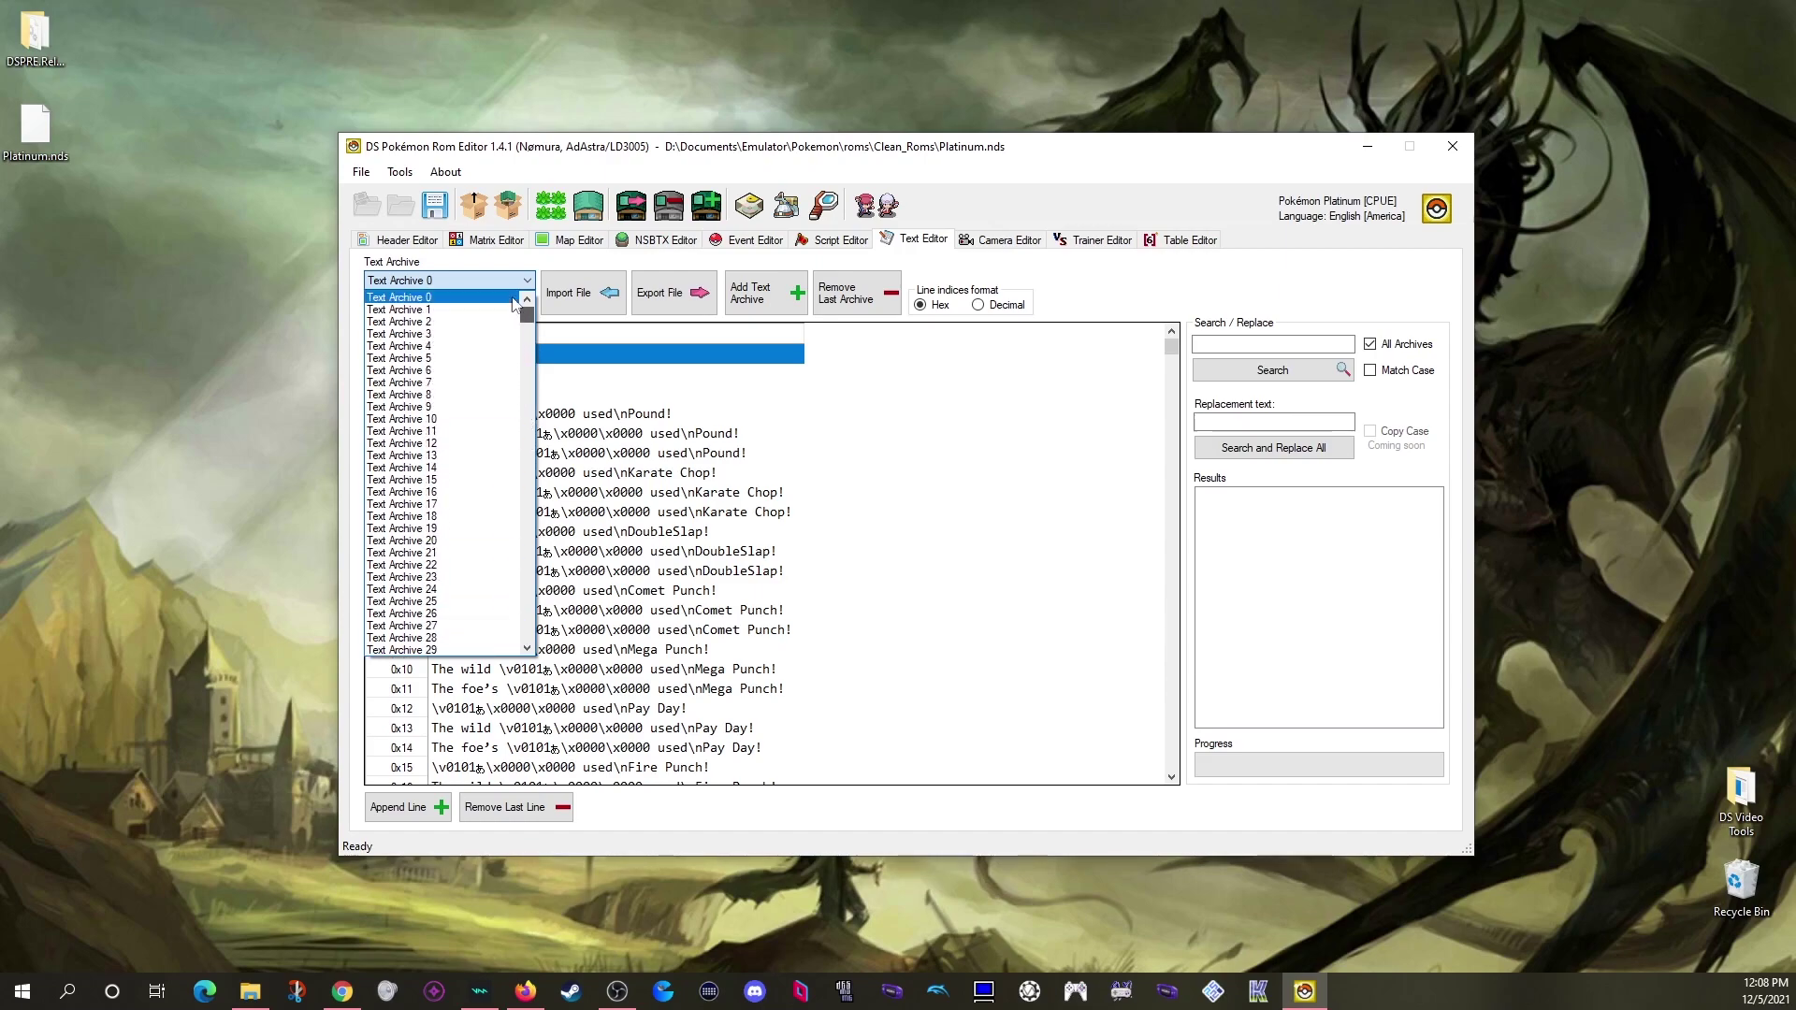
click(987, 283)
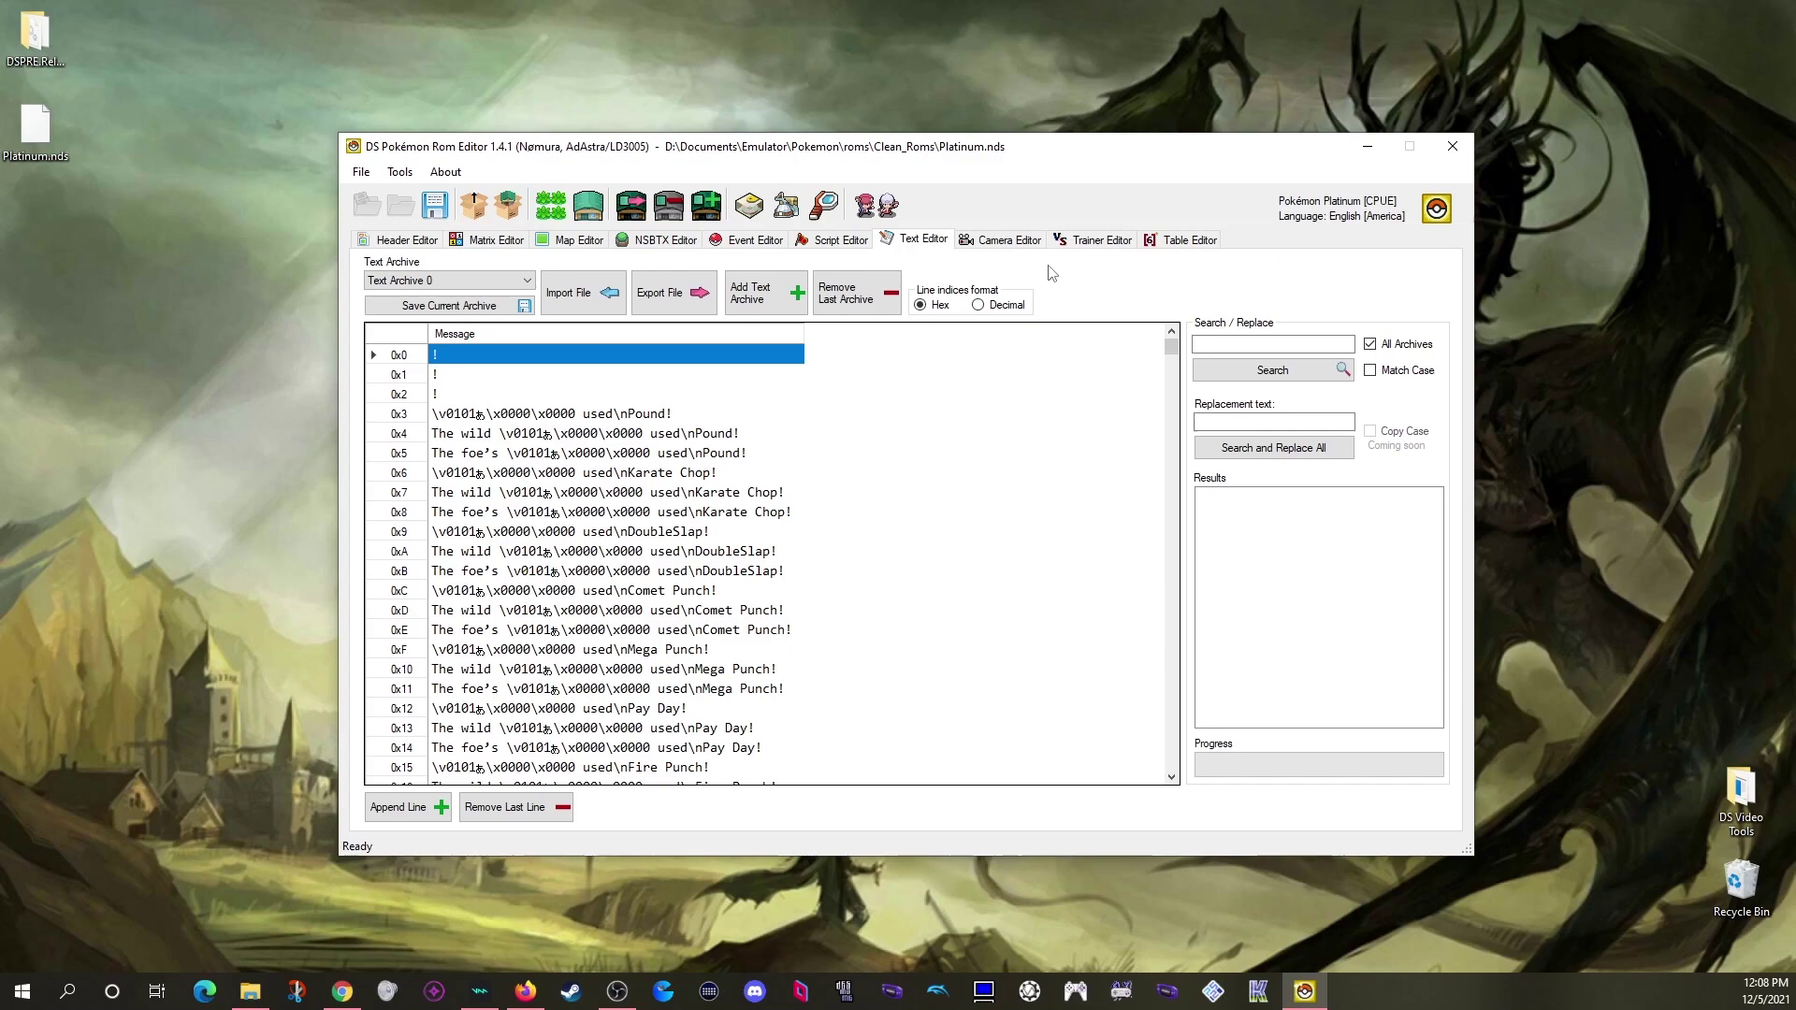
Step: Search all archives for 'My name is rowan' and open the matching Text Archive 389
click(1267, 348)
click(1267, 348)
text(My name is rowan)
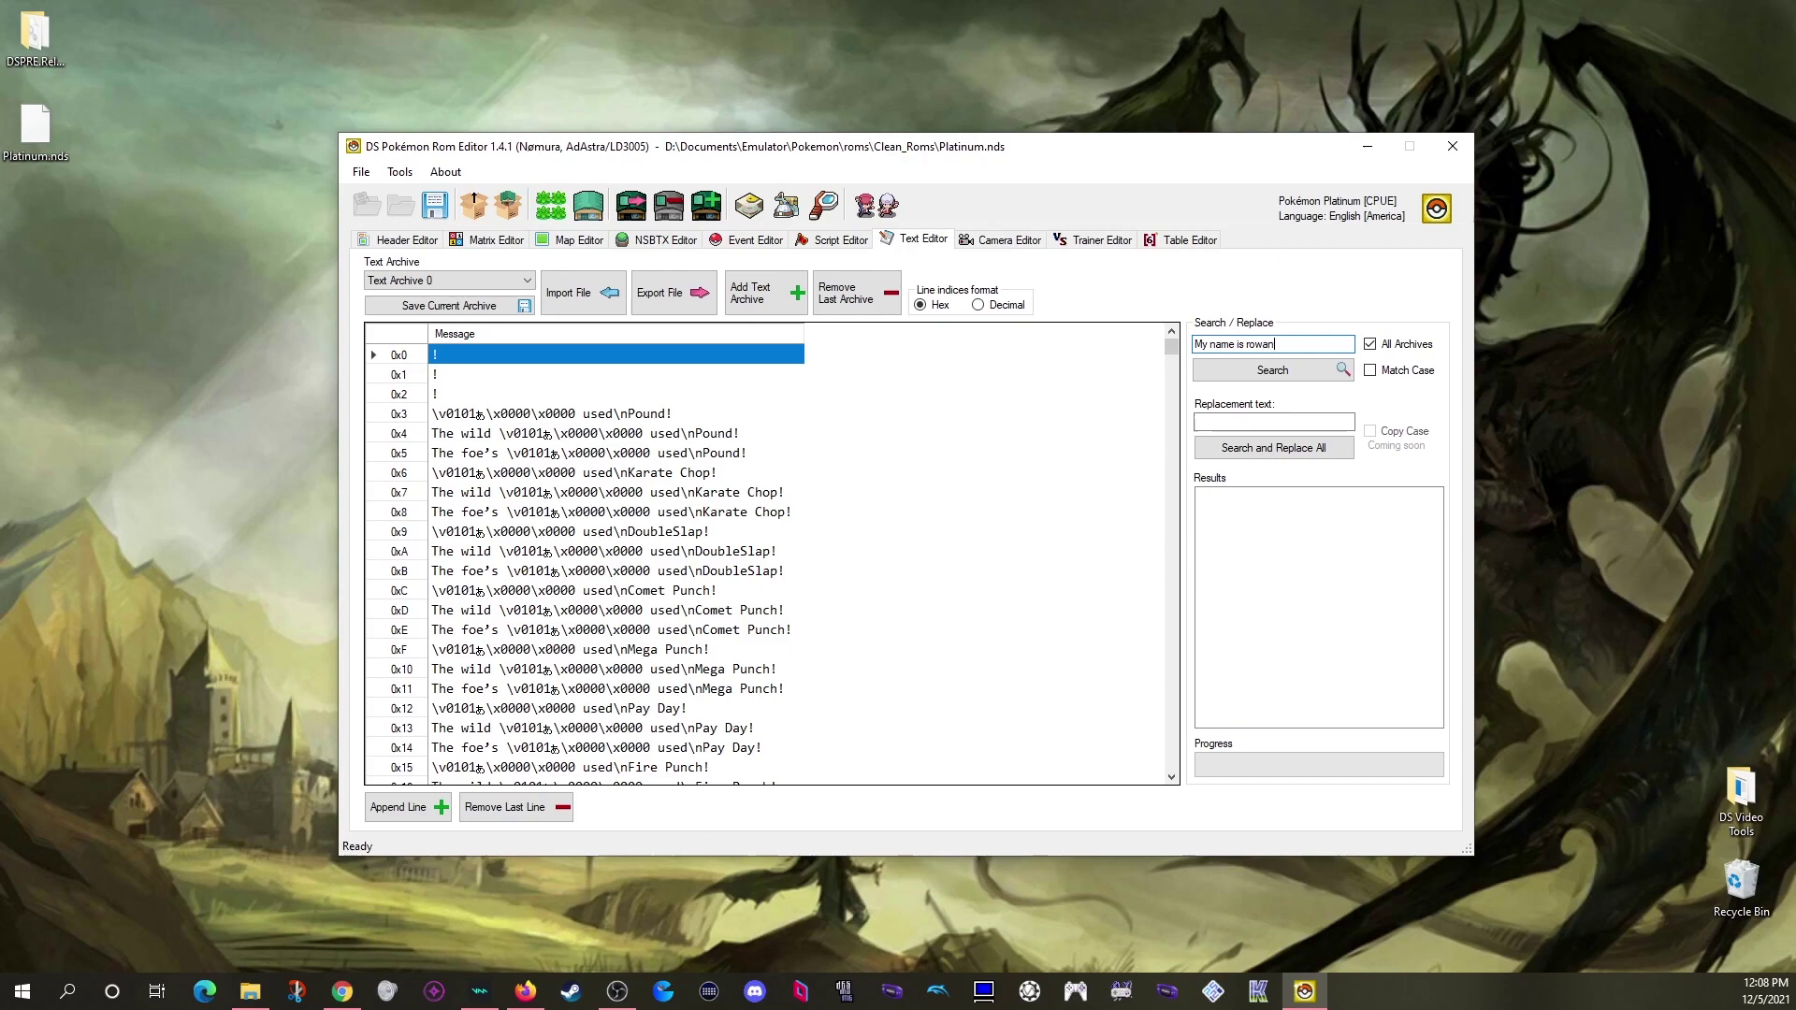
key(Return)
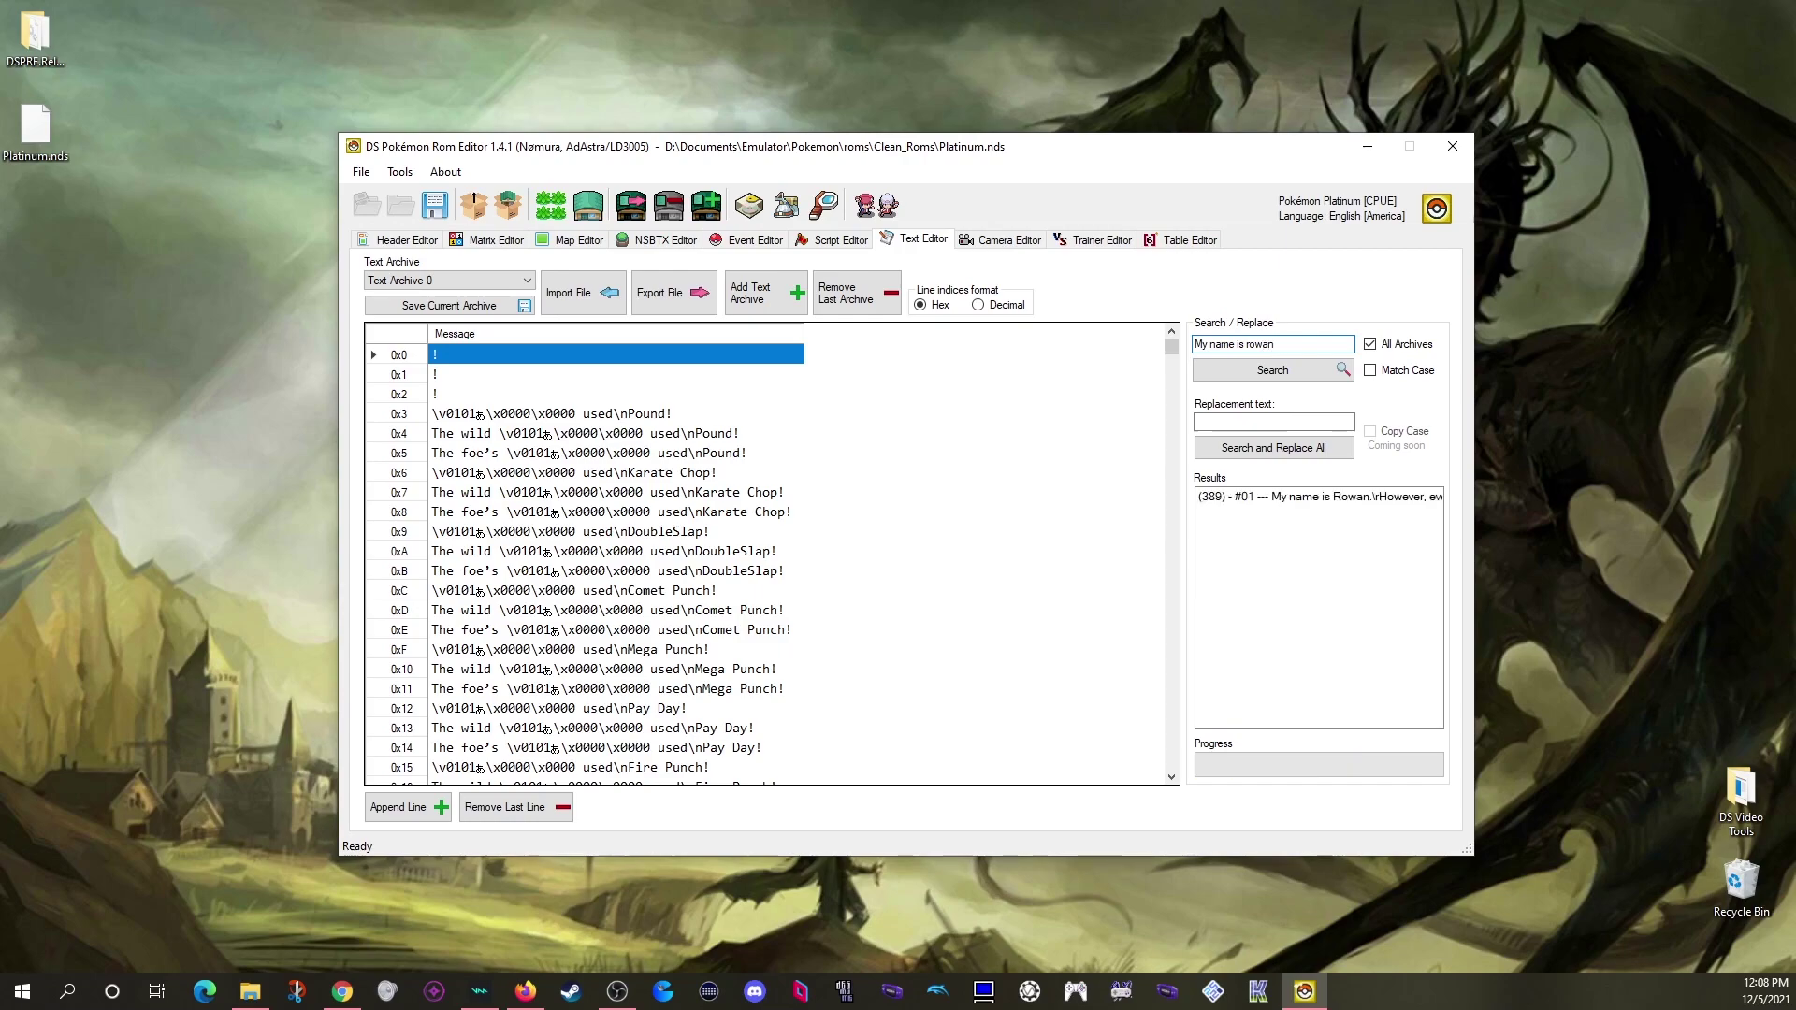
click(1324, 500)
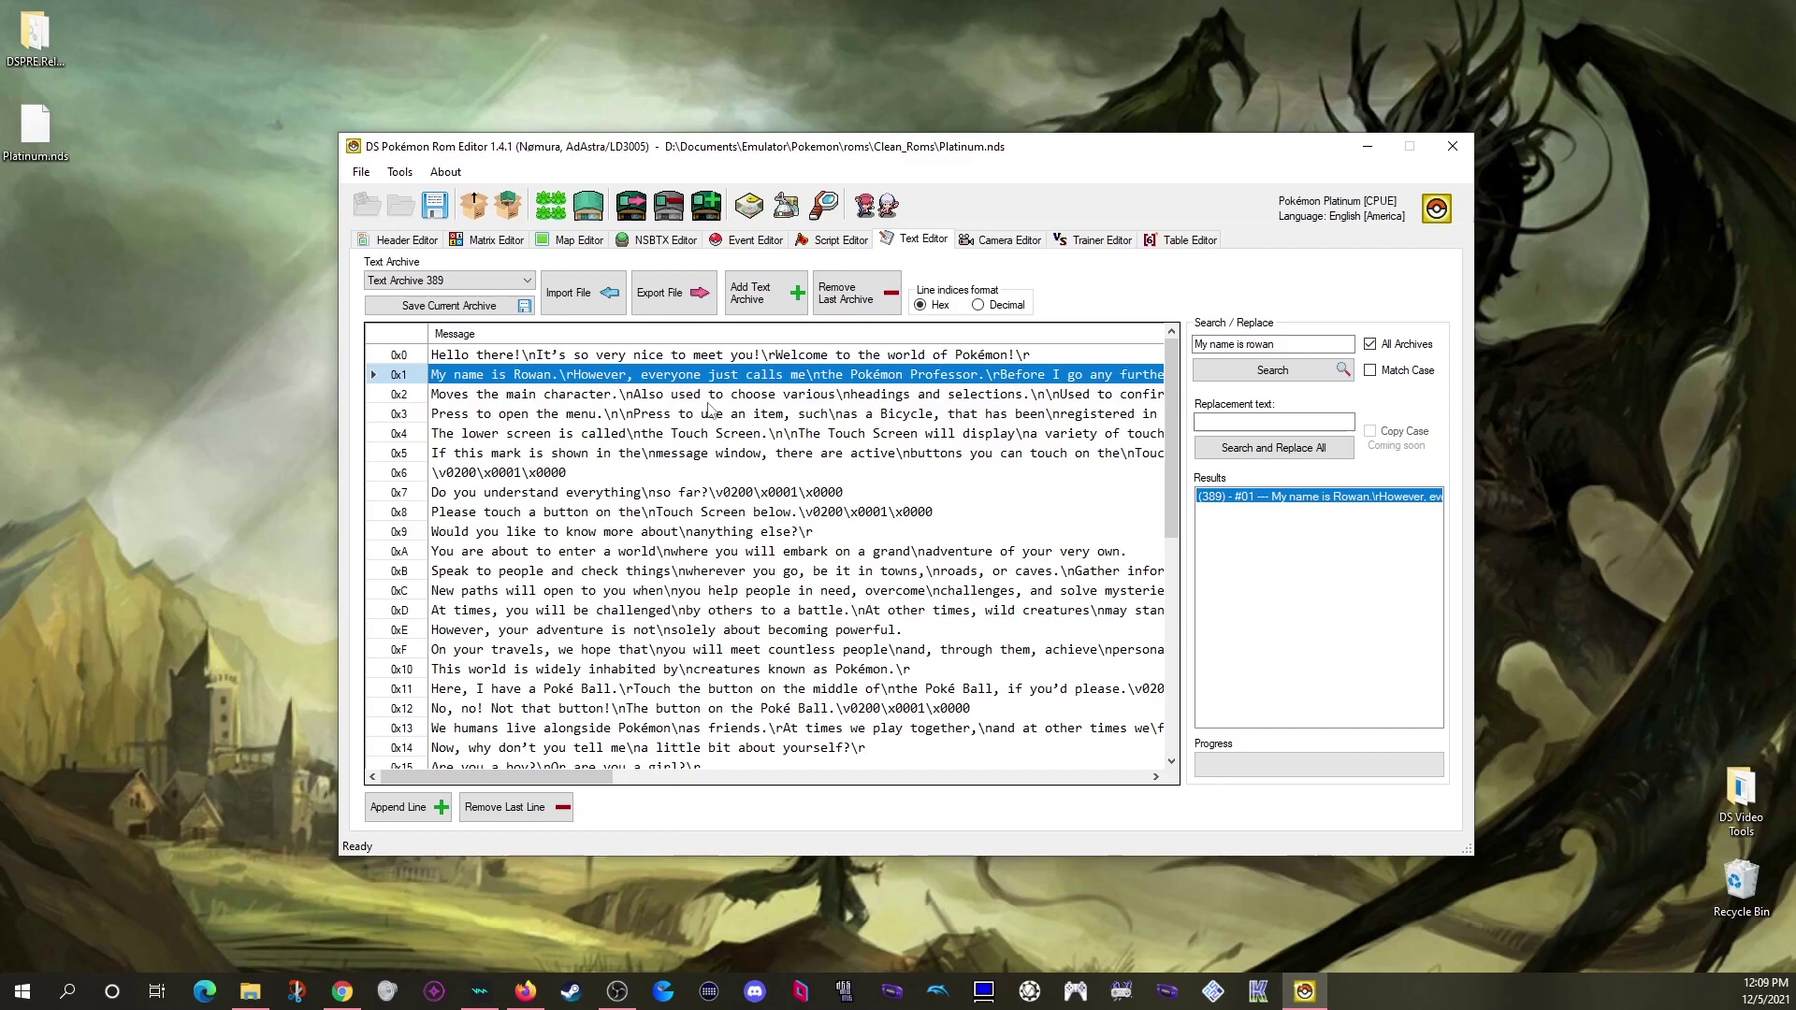
Step: Replace 'Hello there' with 'Good day' in line 0x0 of archive 389 and save the archive
click(508, 360)
click(515, 359)
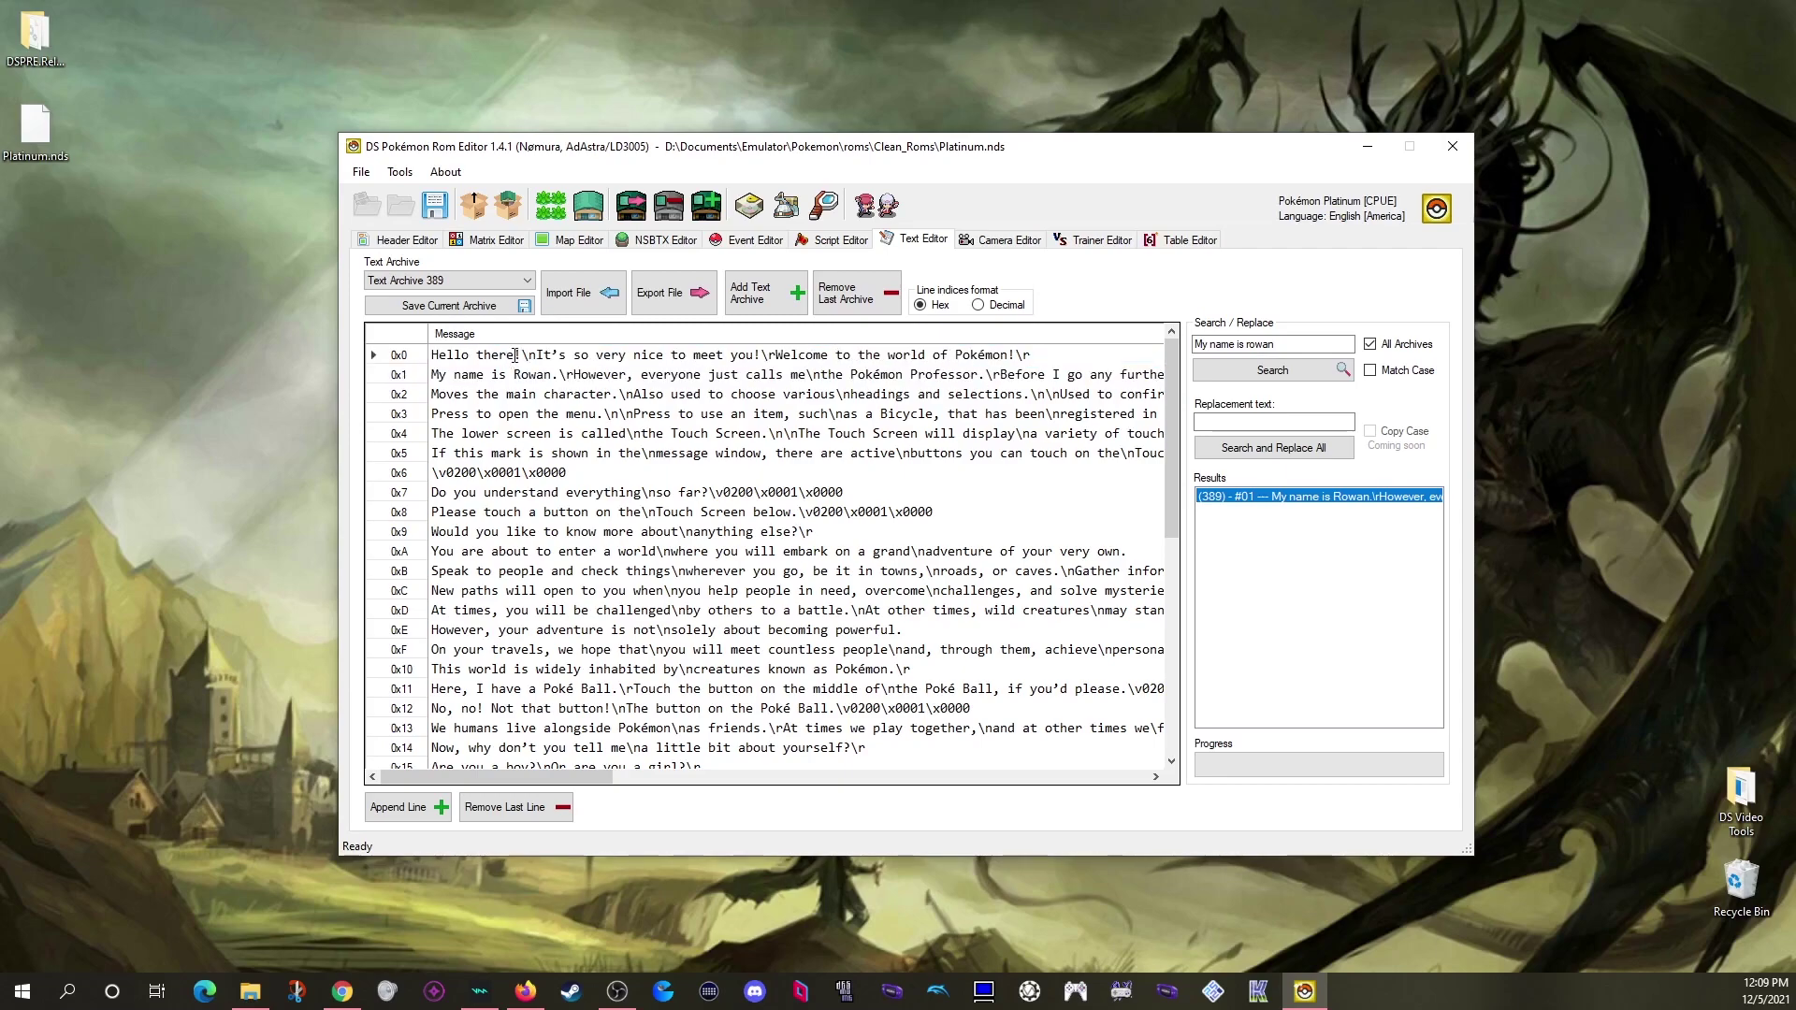
drag(514, 356, 432, 358)
text(Good D)
key(BackSpace)
text(day)
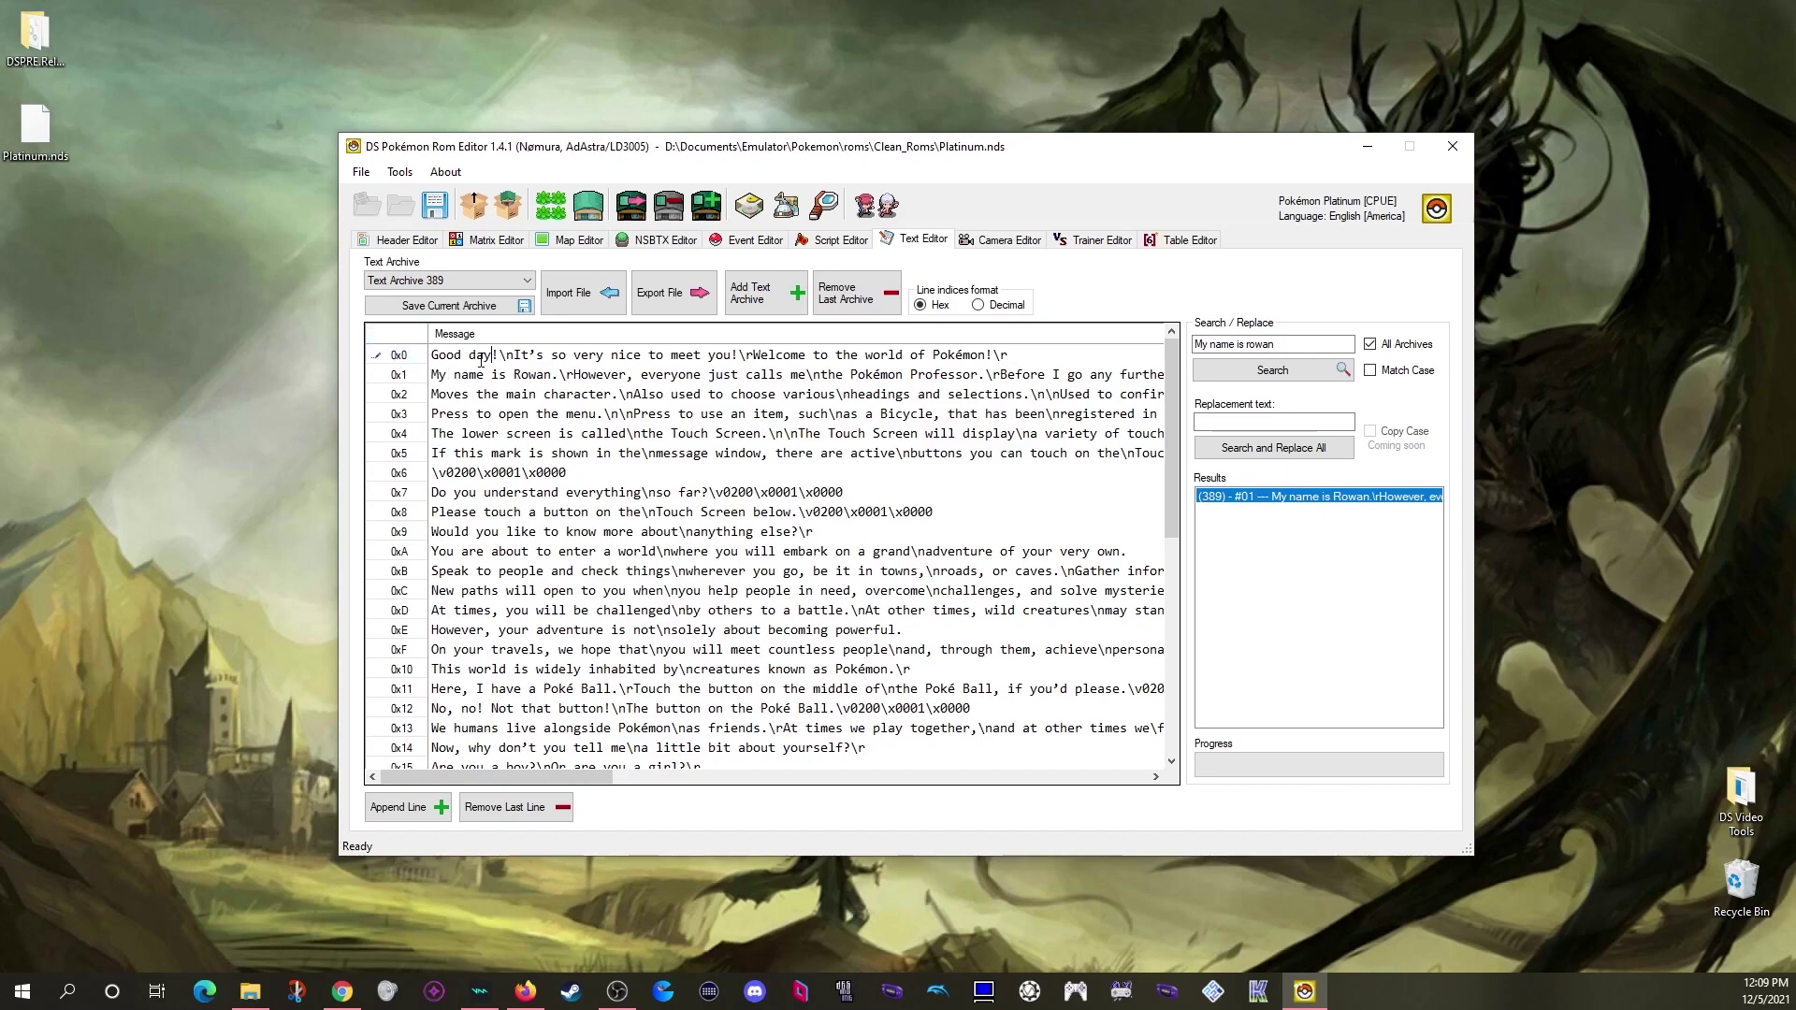
click(449, 305)
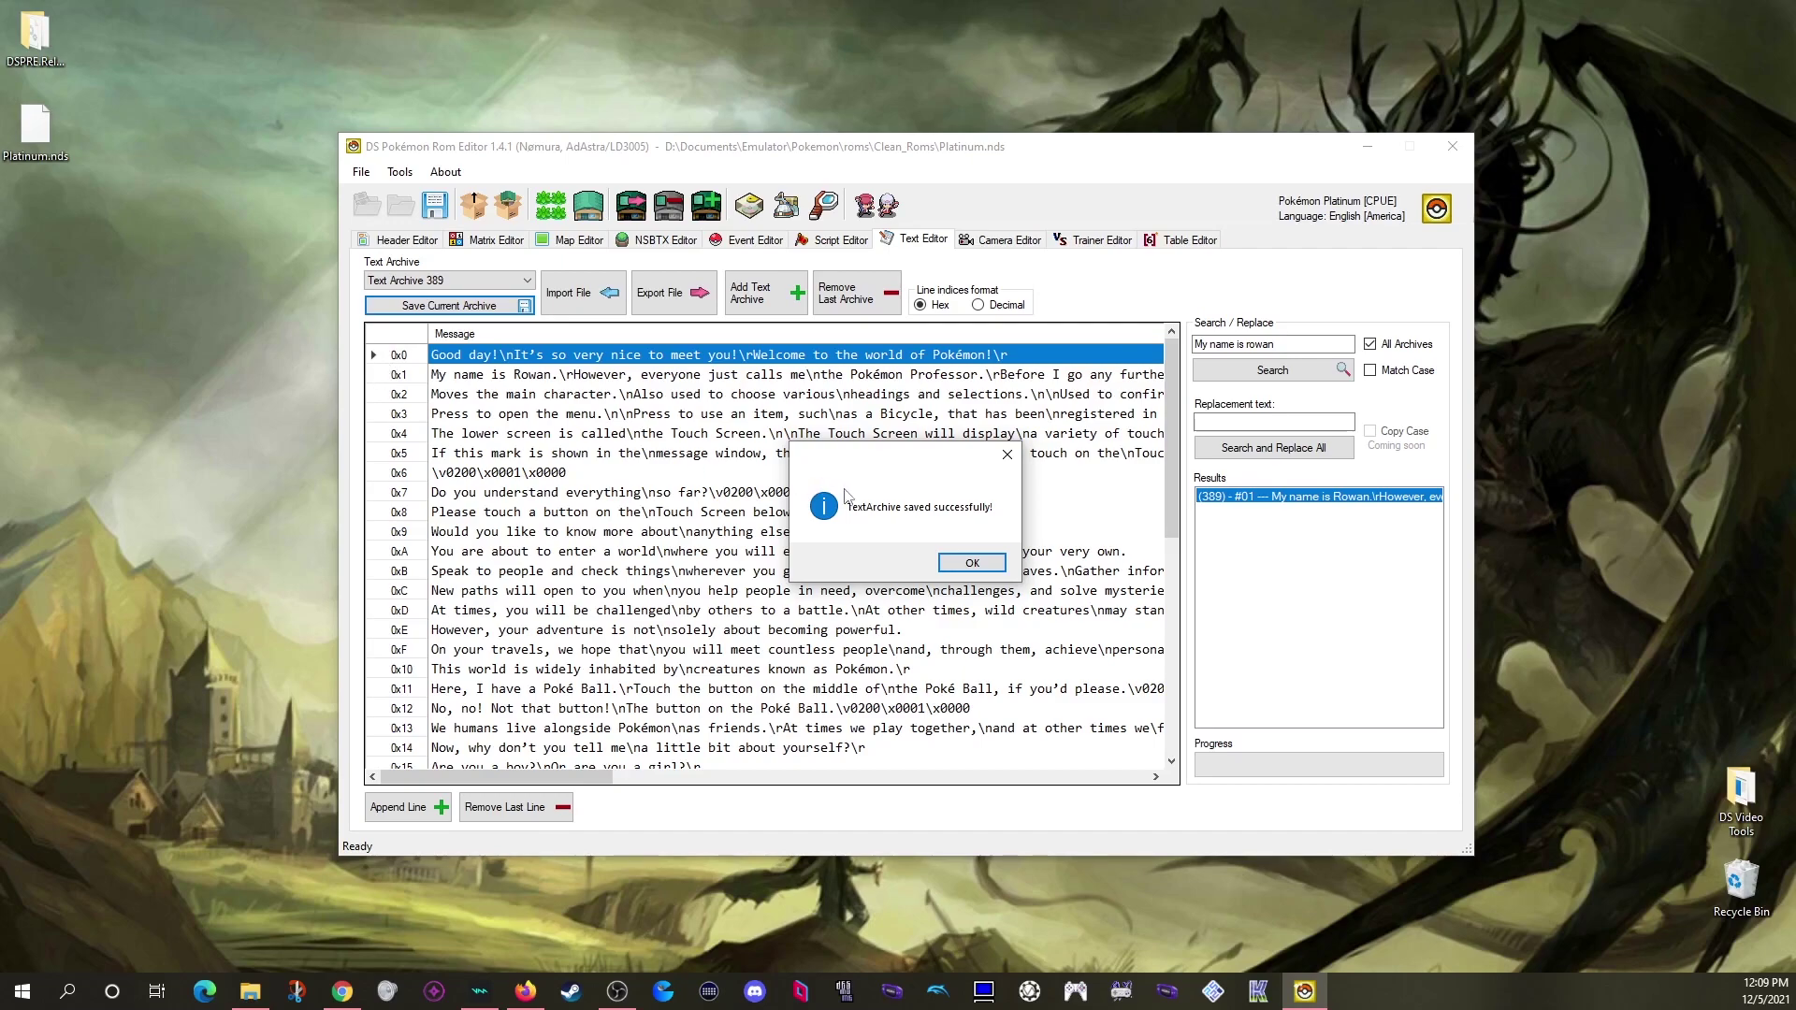
click(978, 562)
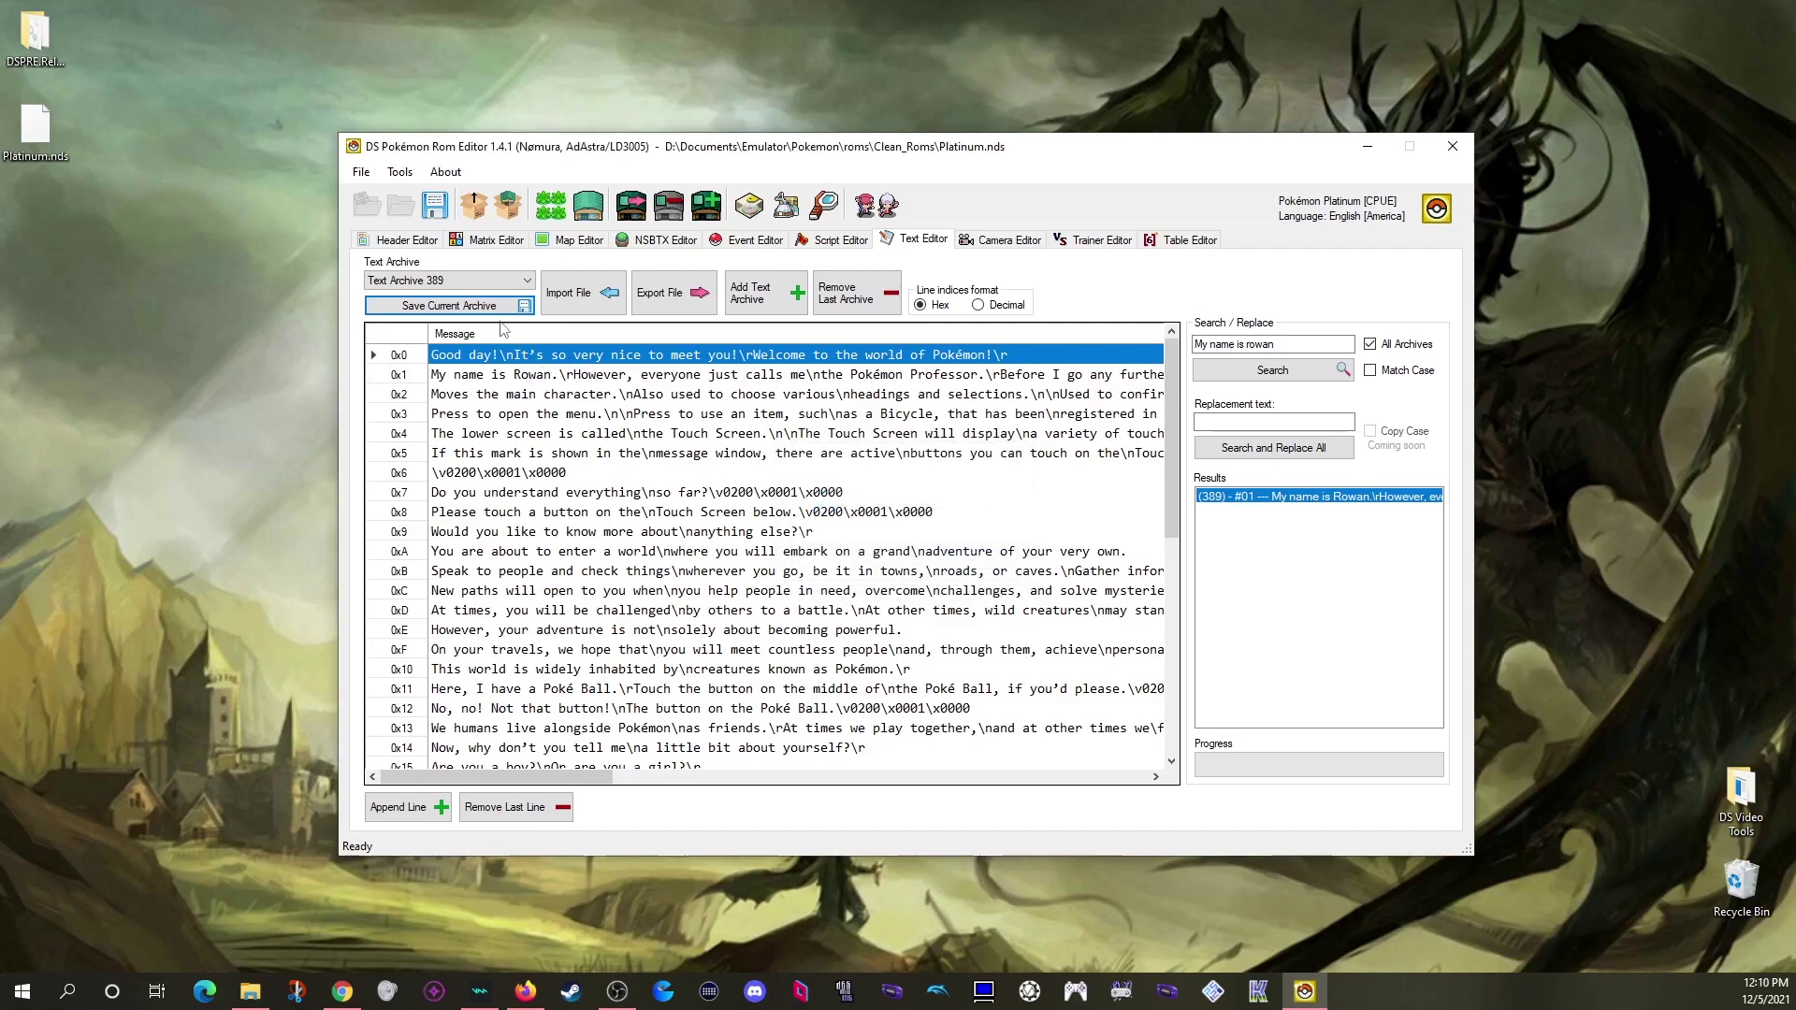
Step: Scroll the Text Archive selector down and back up, which leaves archive 390 displayed
scroll(479, 282, down, 1)
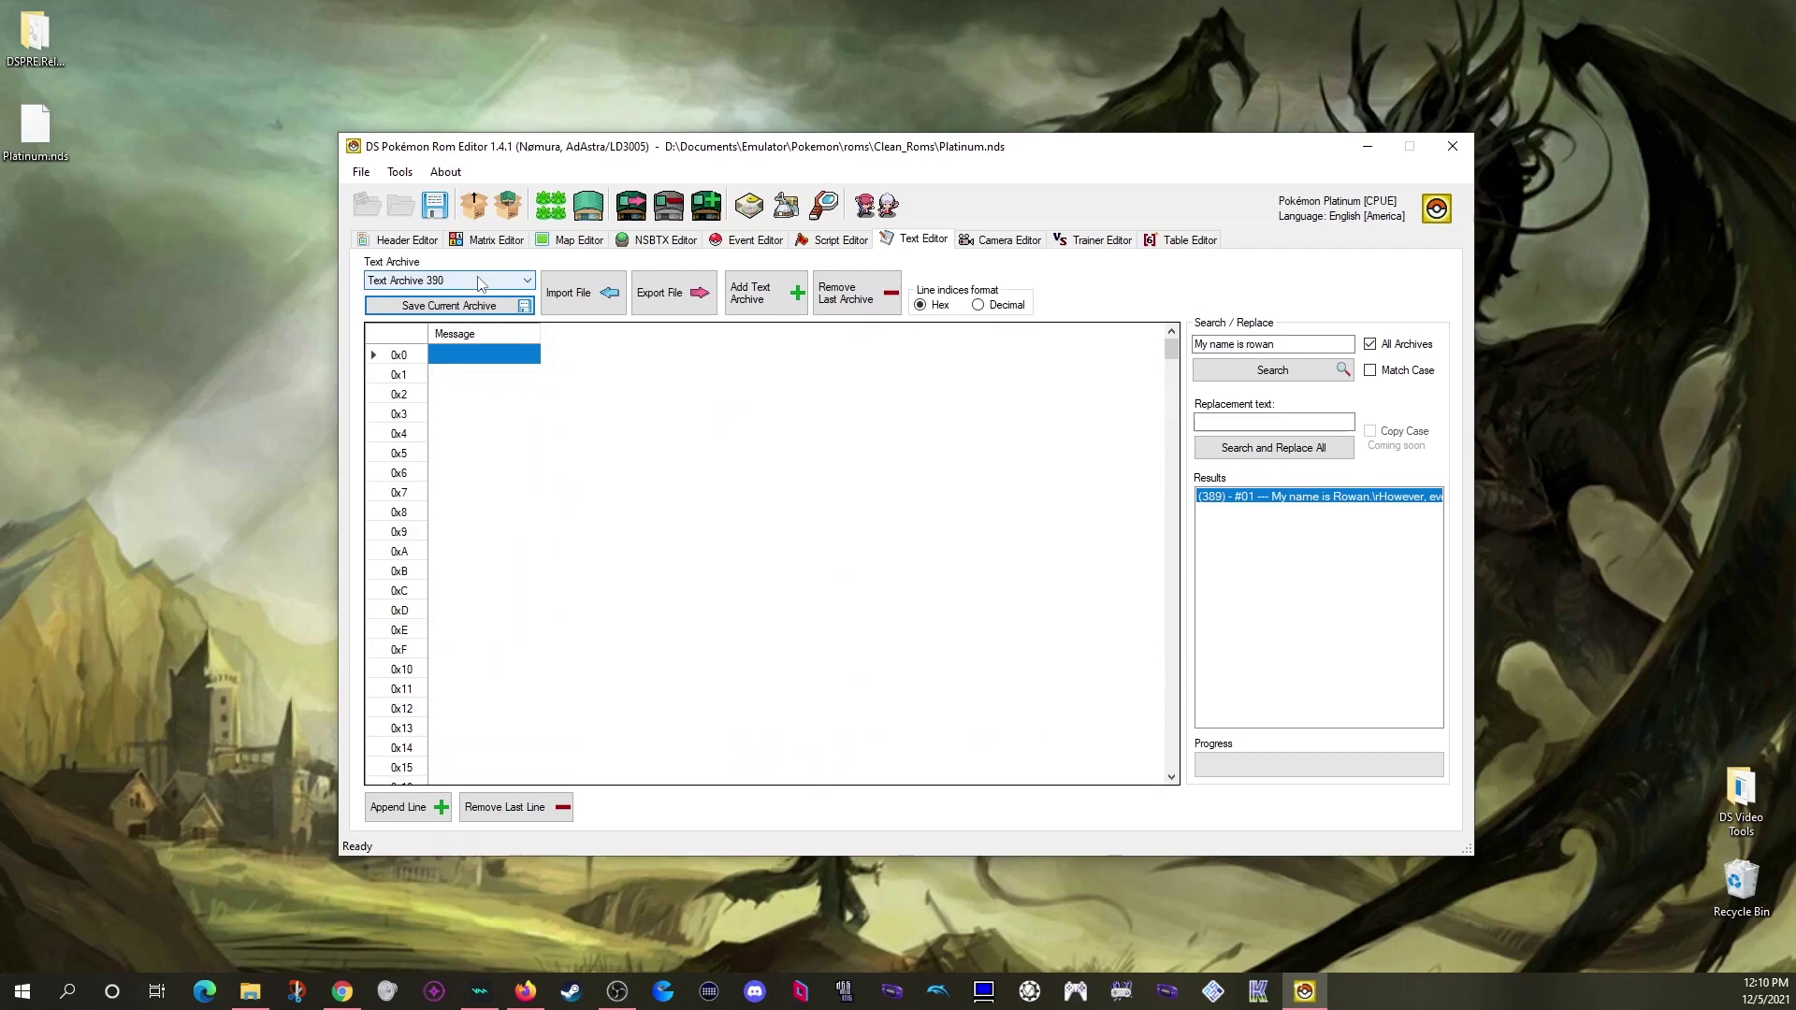
scroll(479, 283, up, 1)
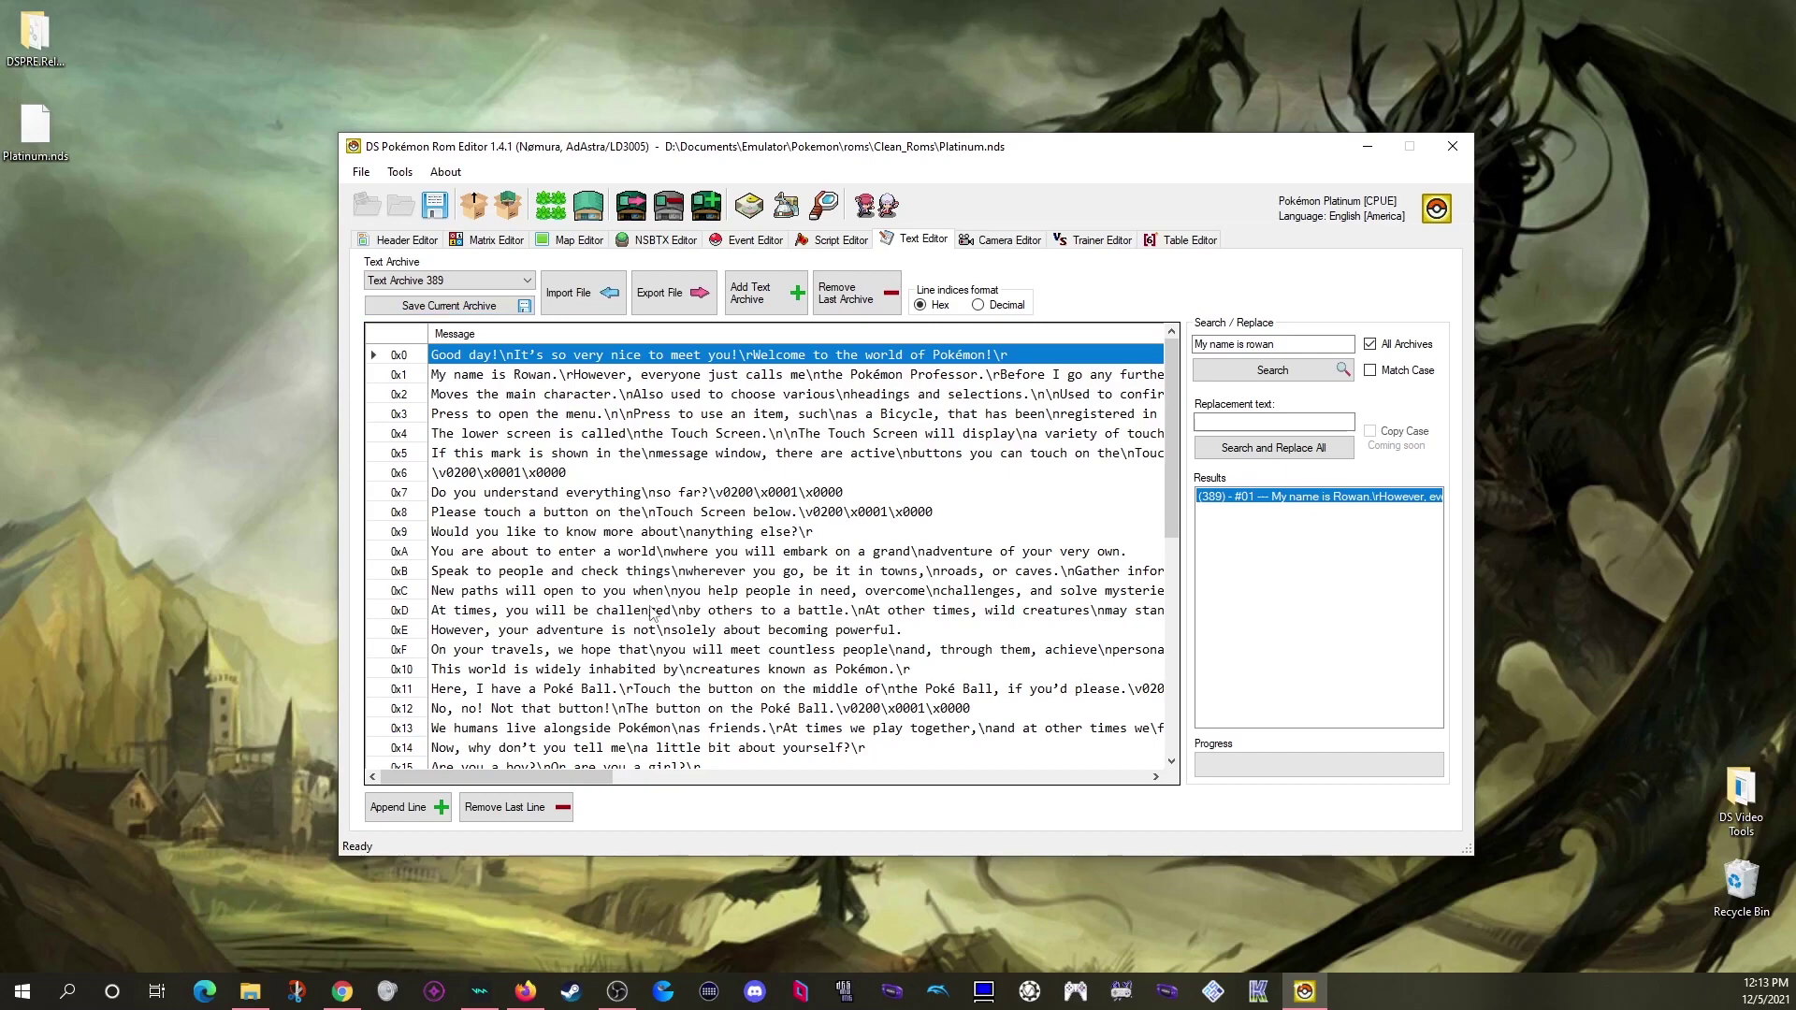
click(683, 573)
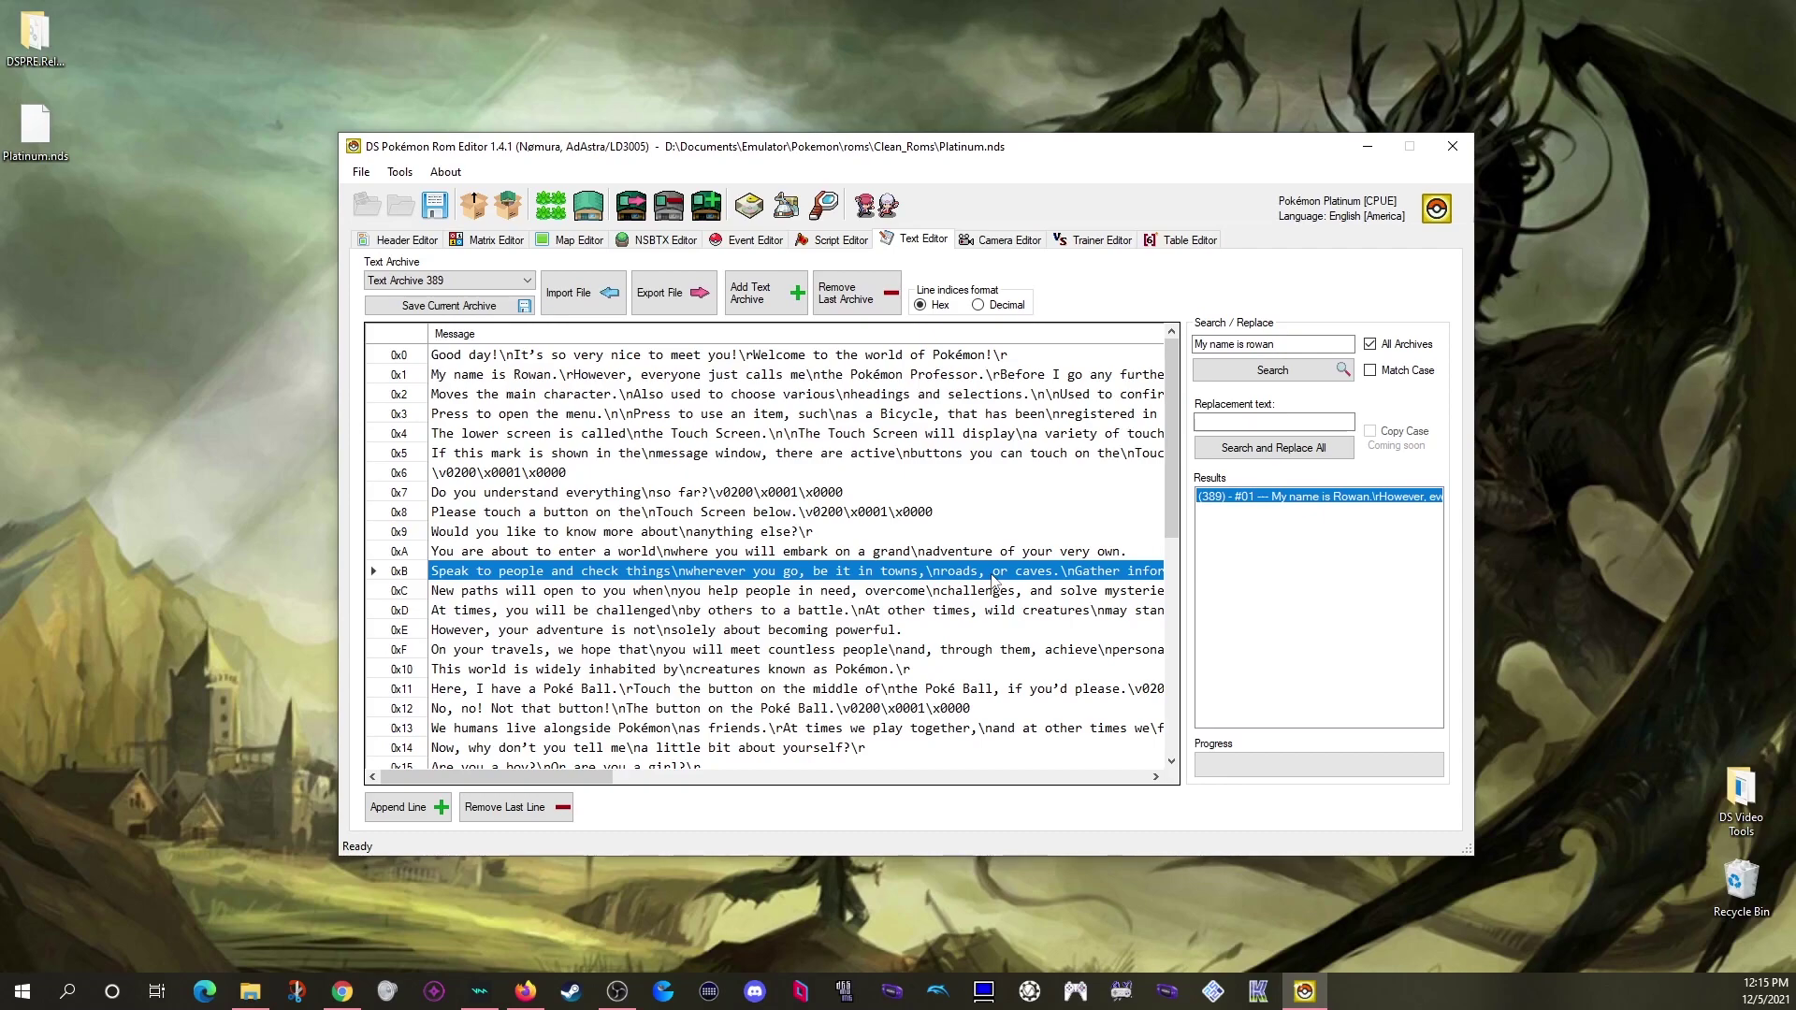
click(673, 573)
drag(673, 573, 433, 580)
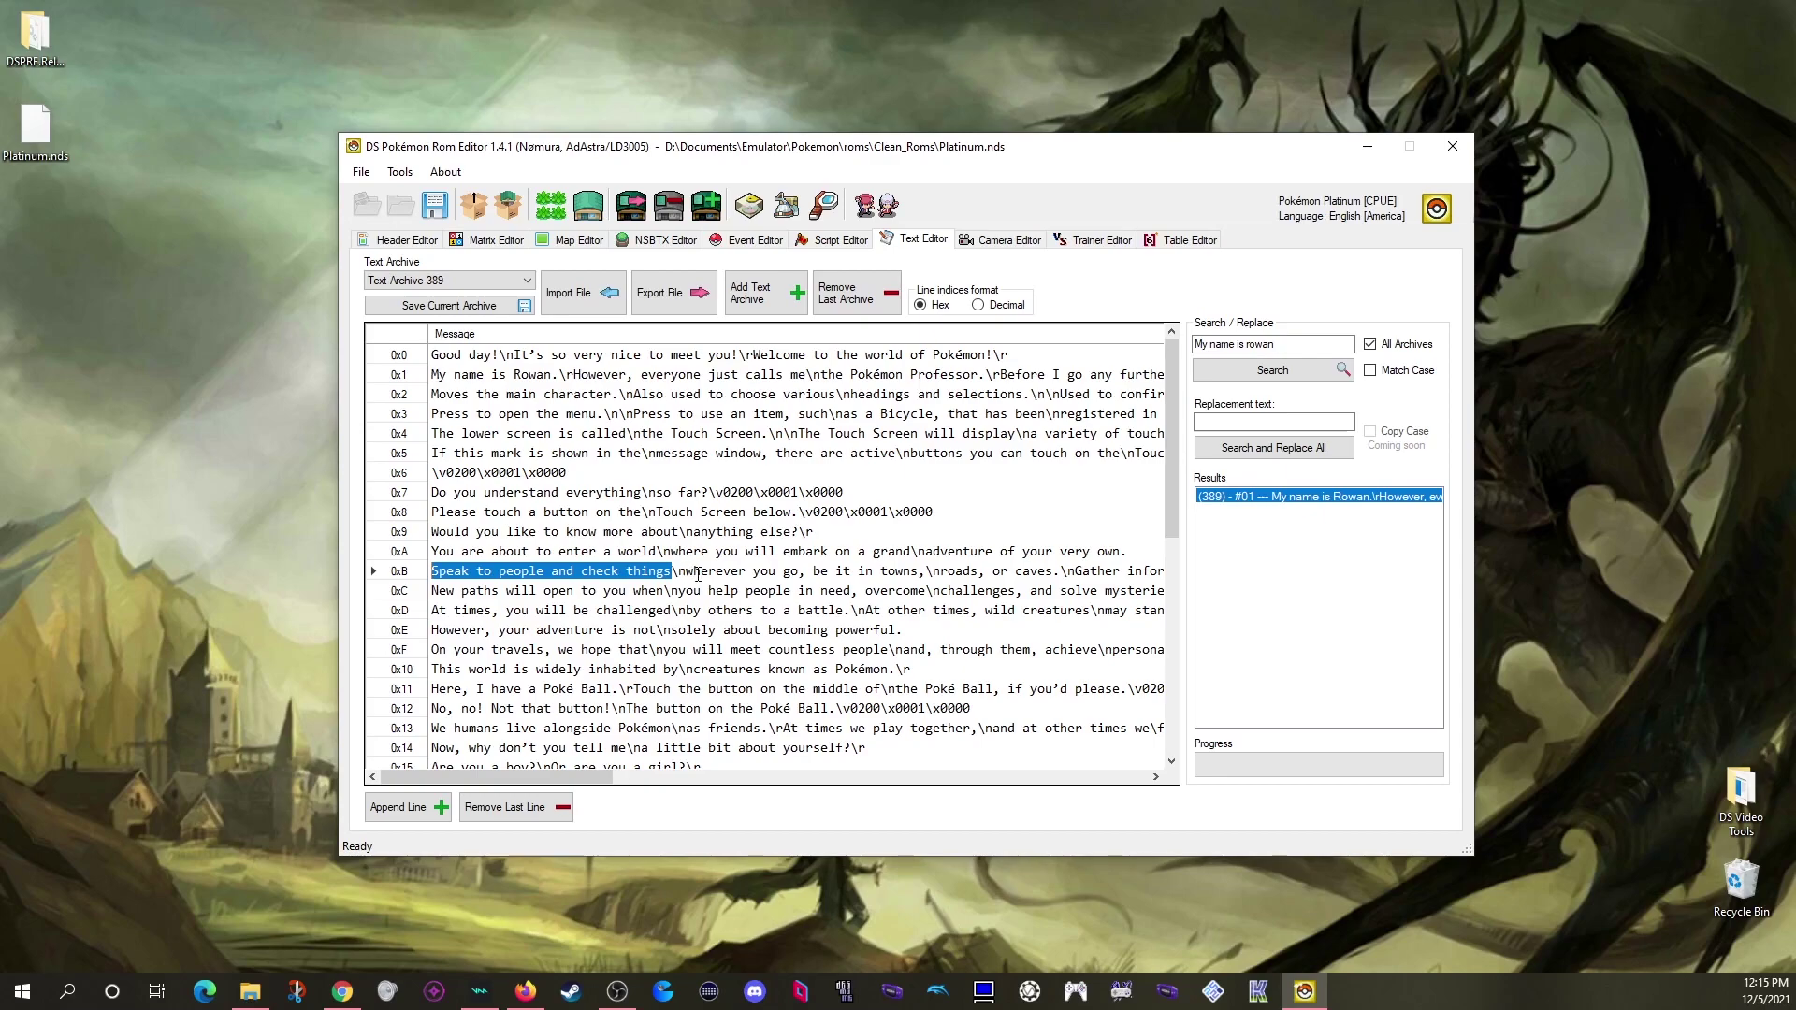
click(716, 571)
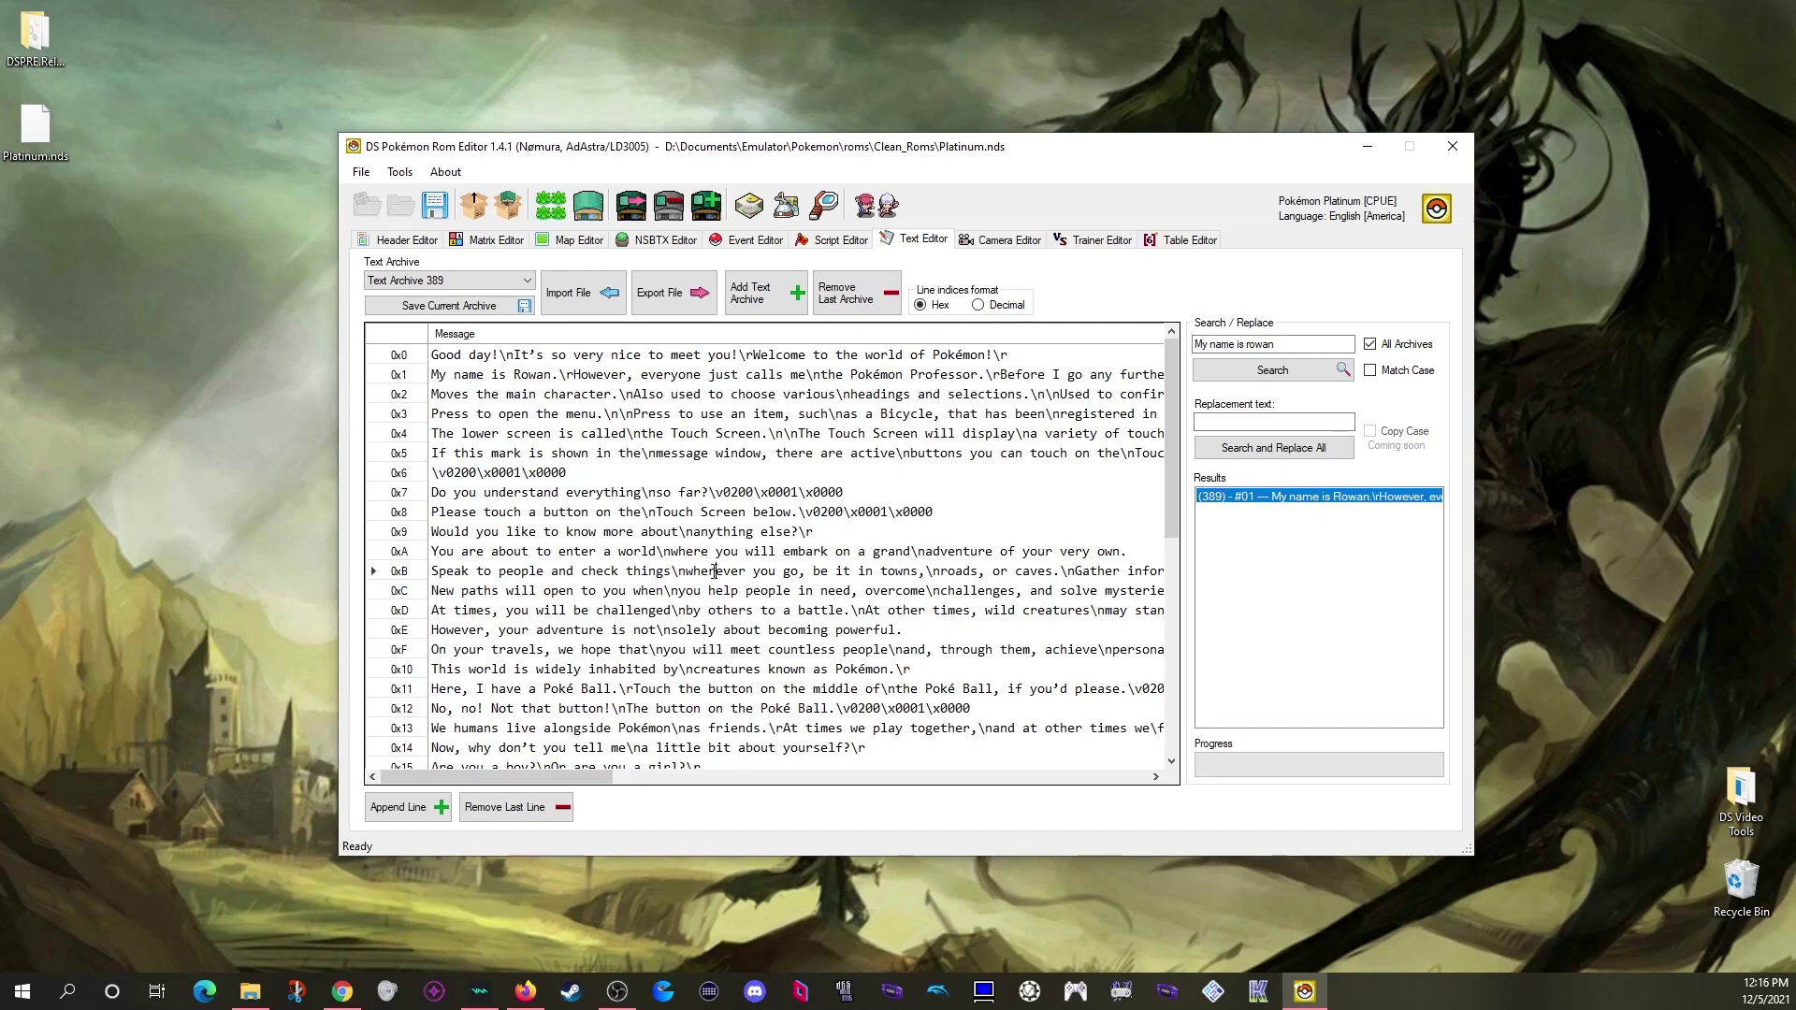
Step: Find the Twinleaf Town header by searching locations for 'eaf' and open its Text Archive 554
click(397, 241)
click(430, 288)
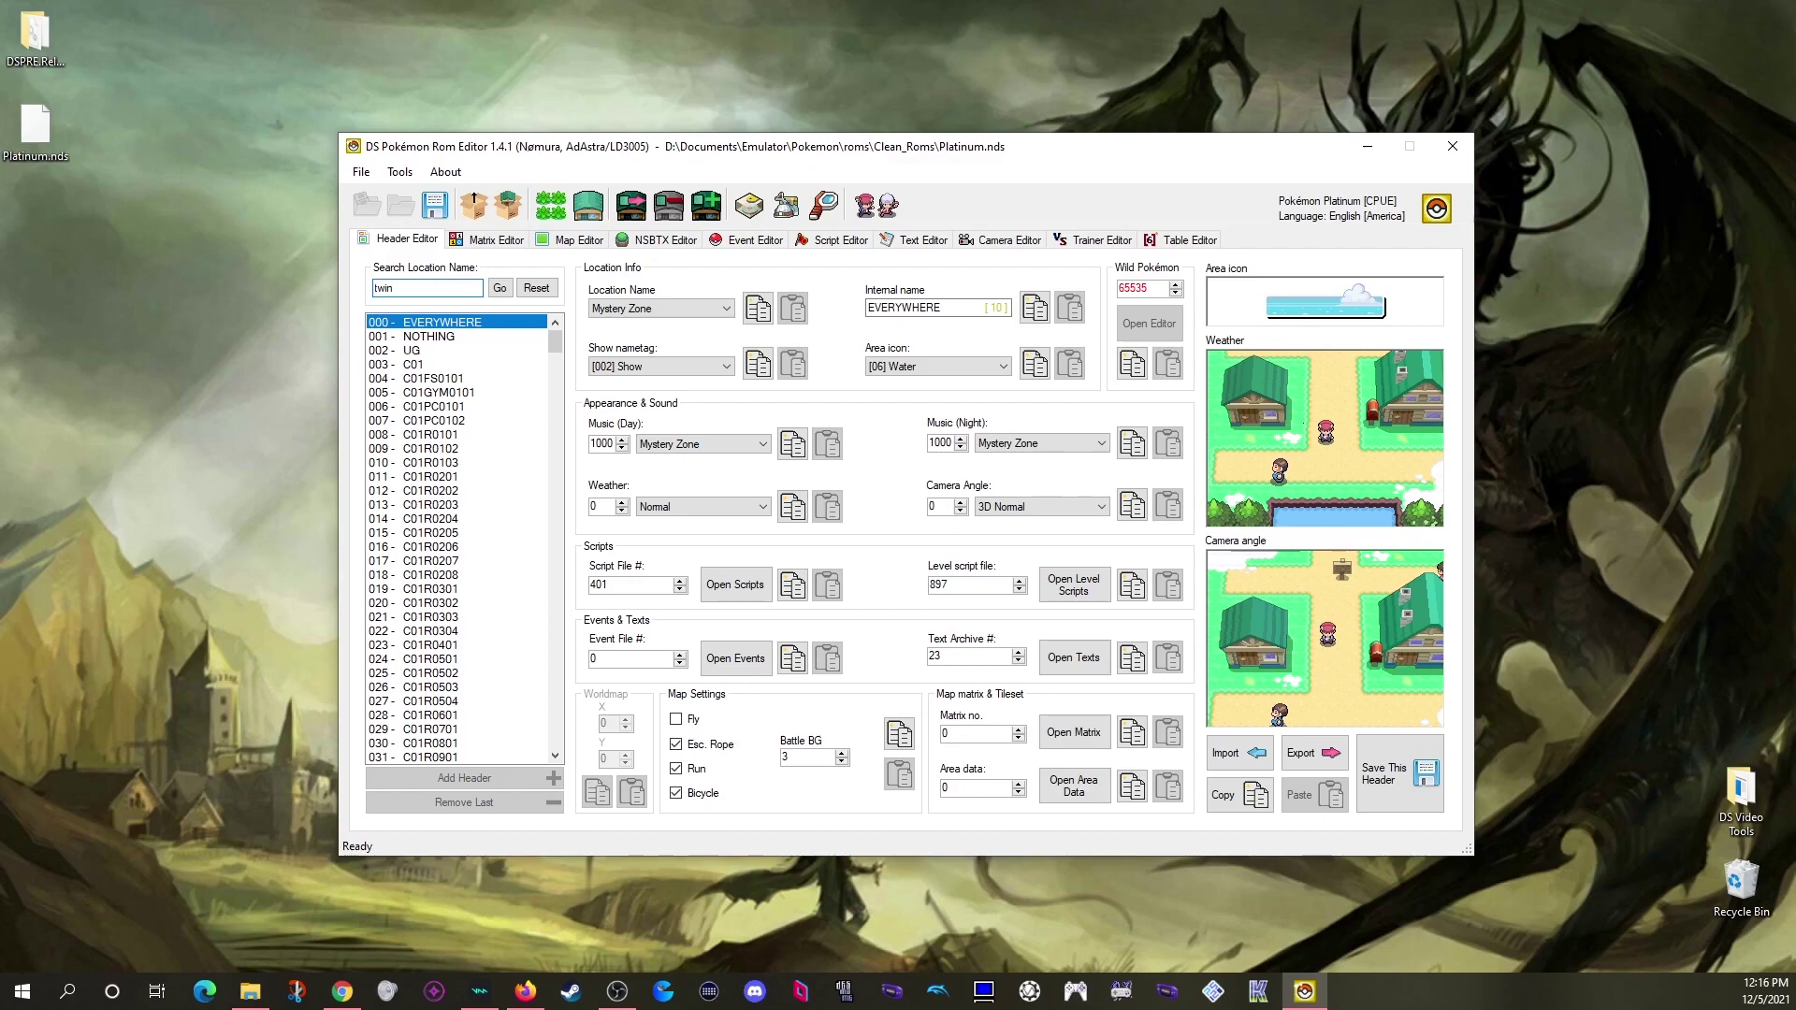
text(eaf)
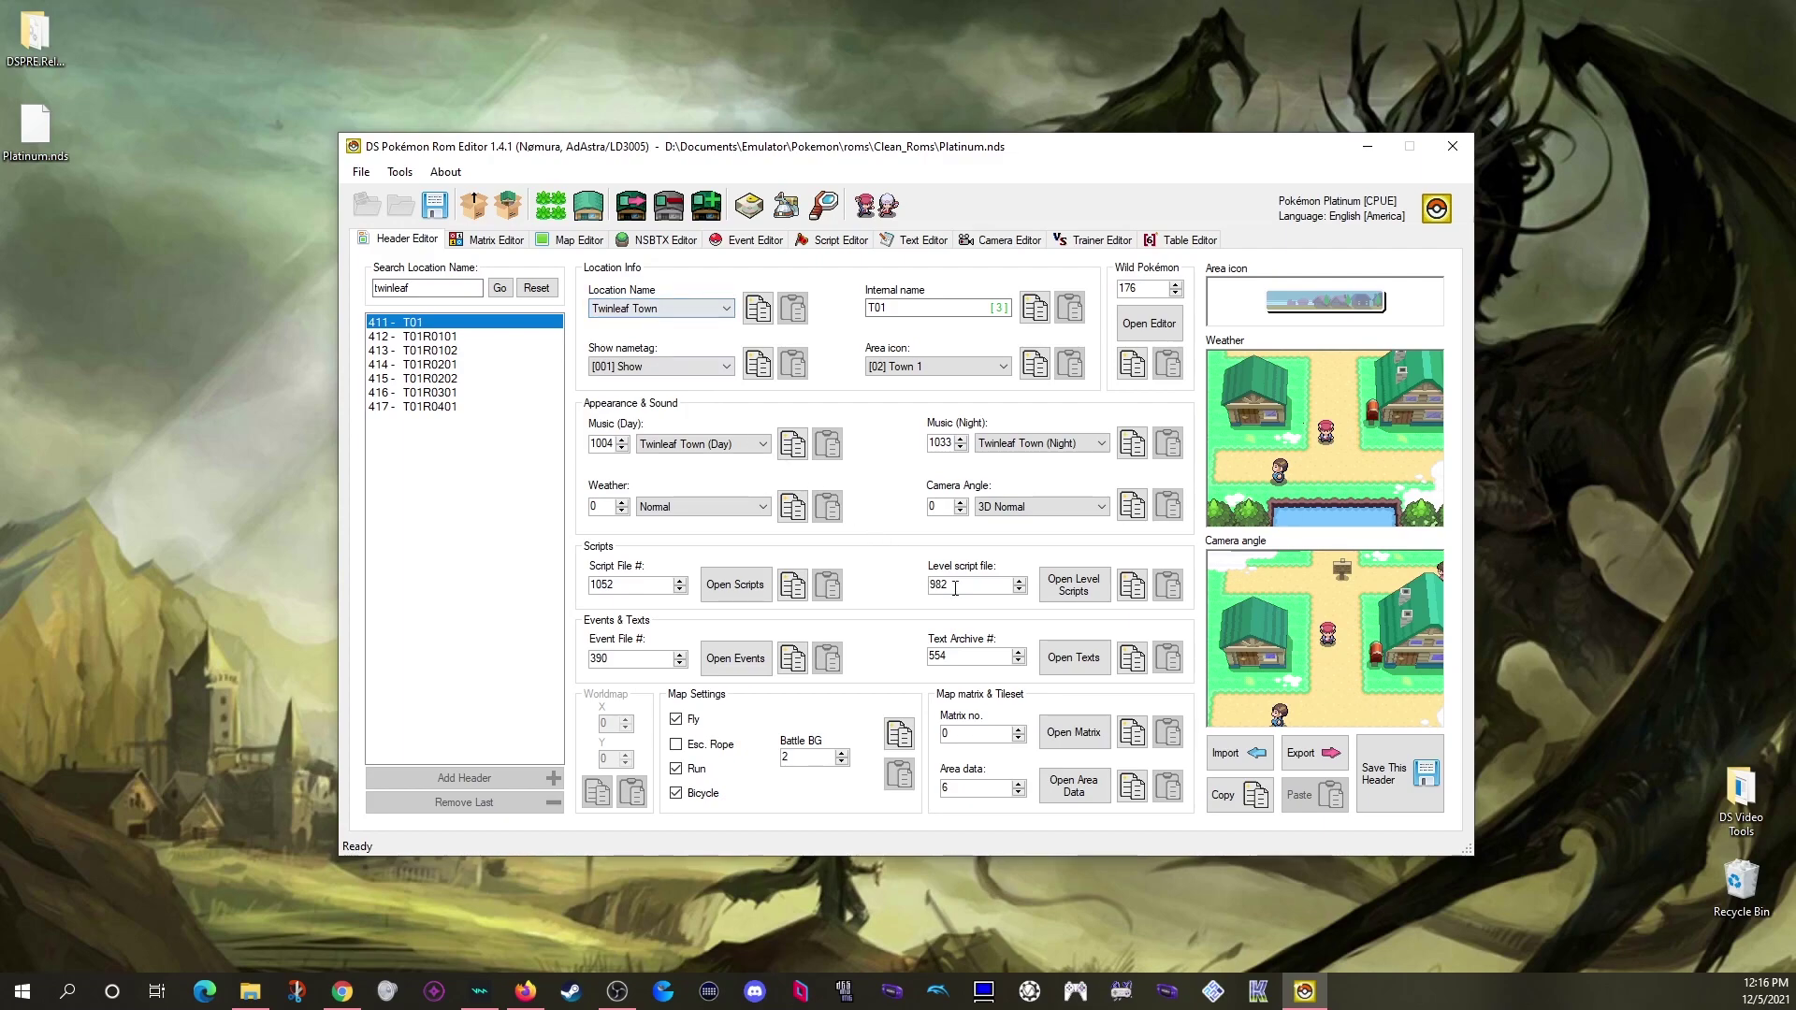
click(1074, 657)
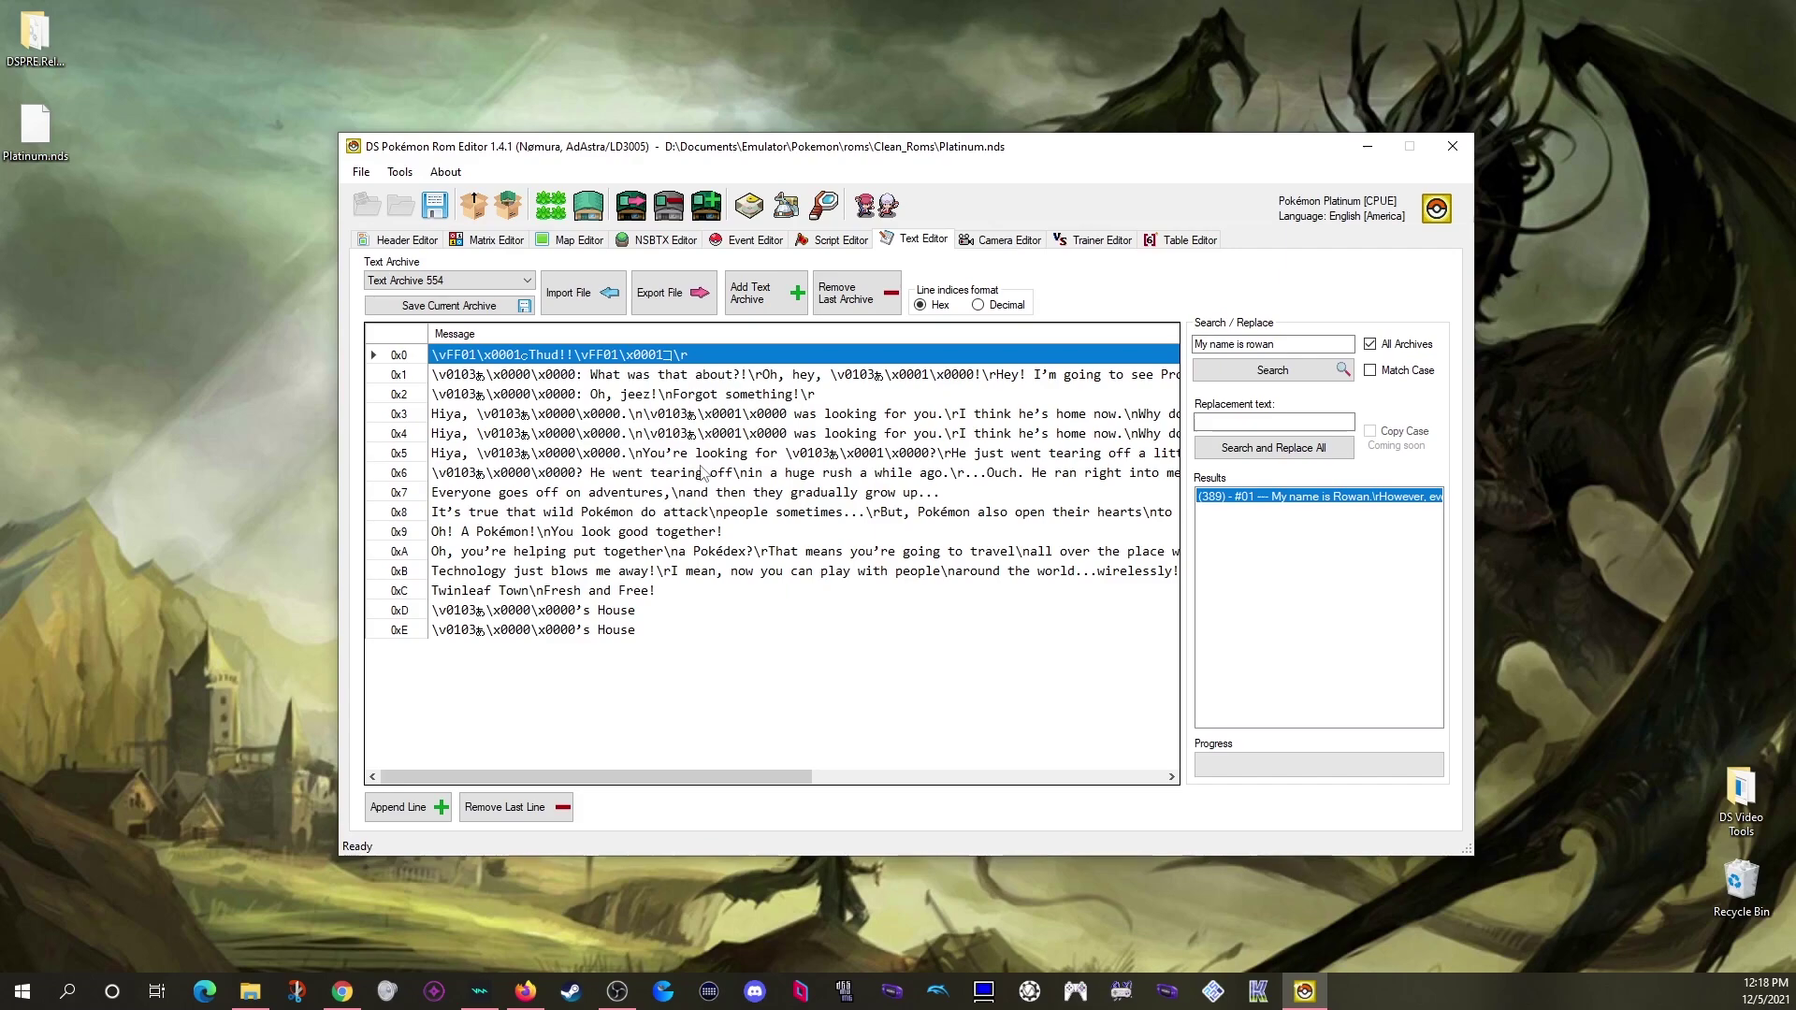
click(404, 245)
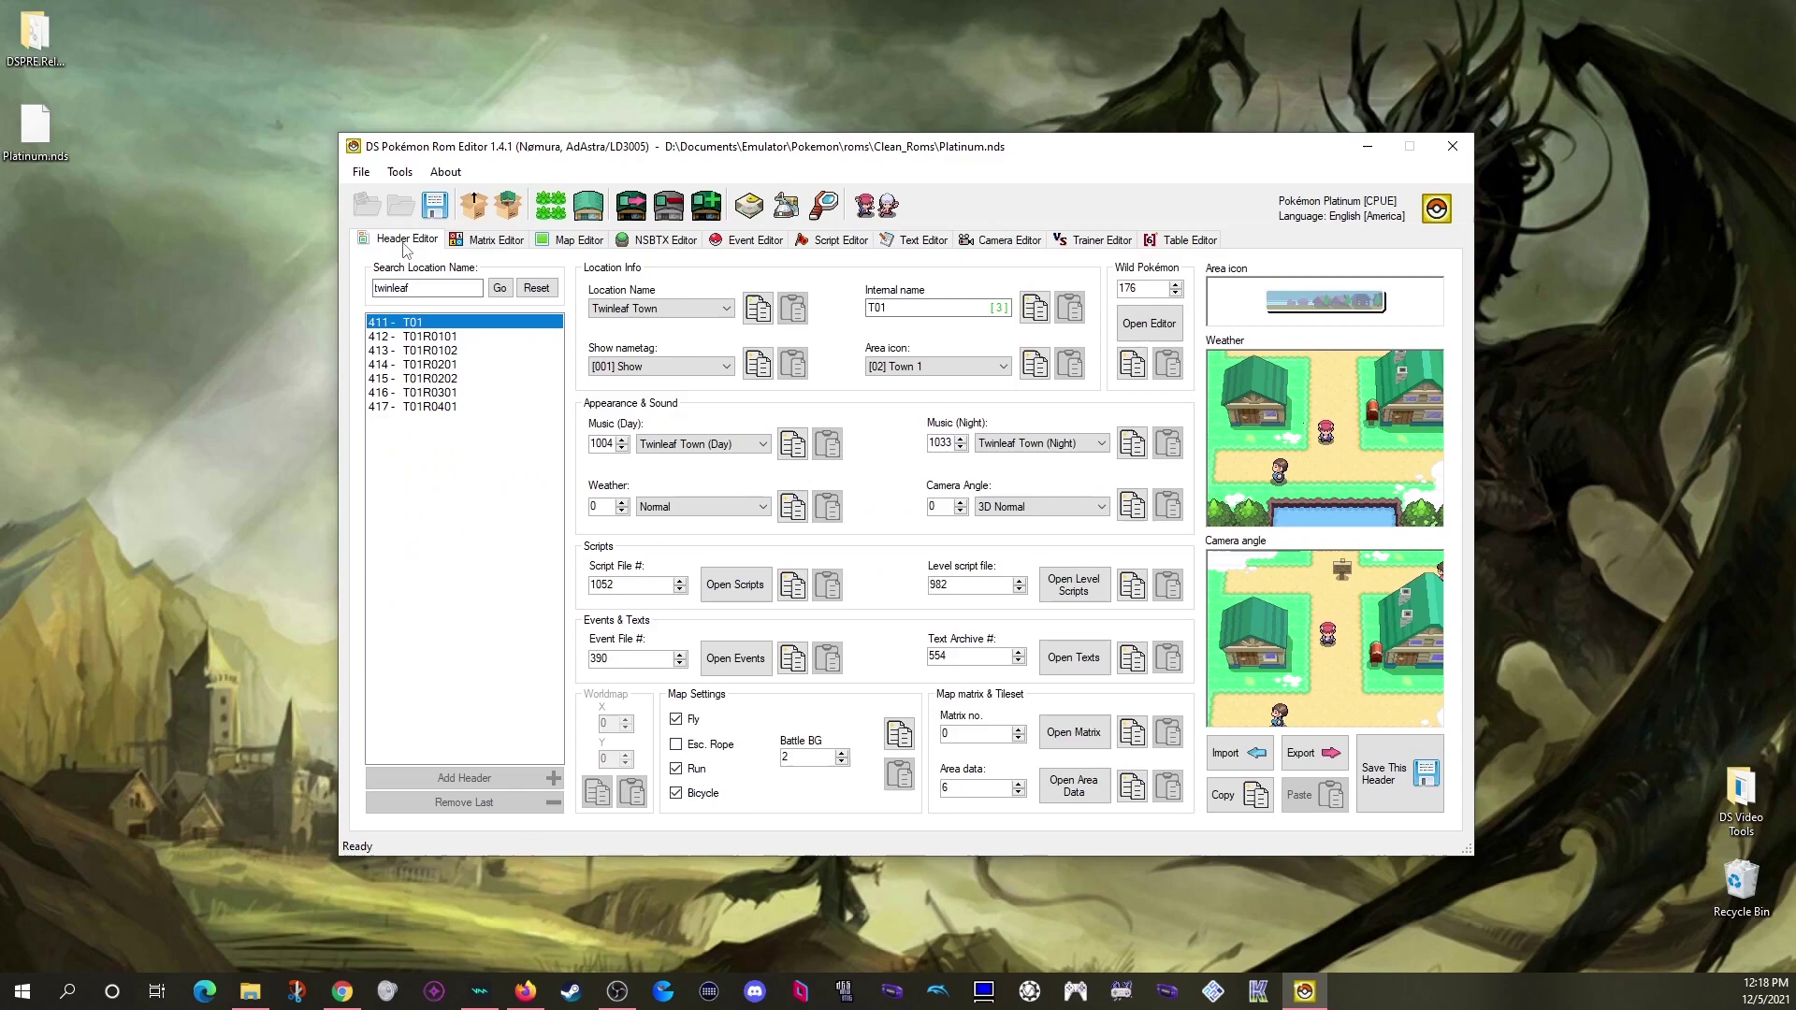
click(721, 316)
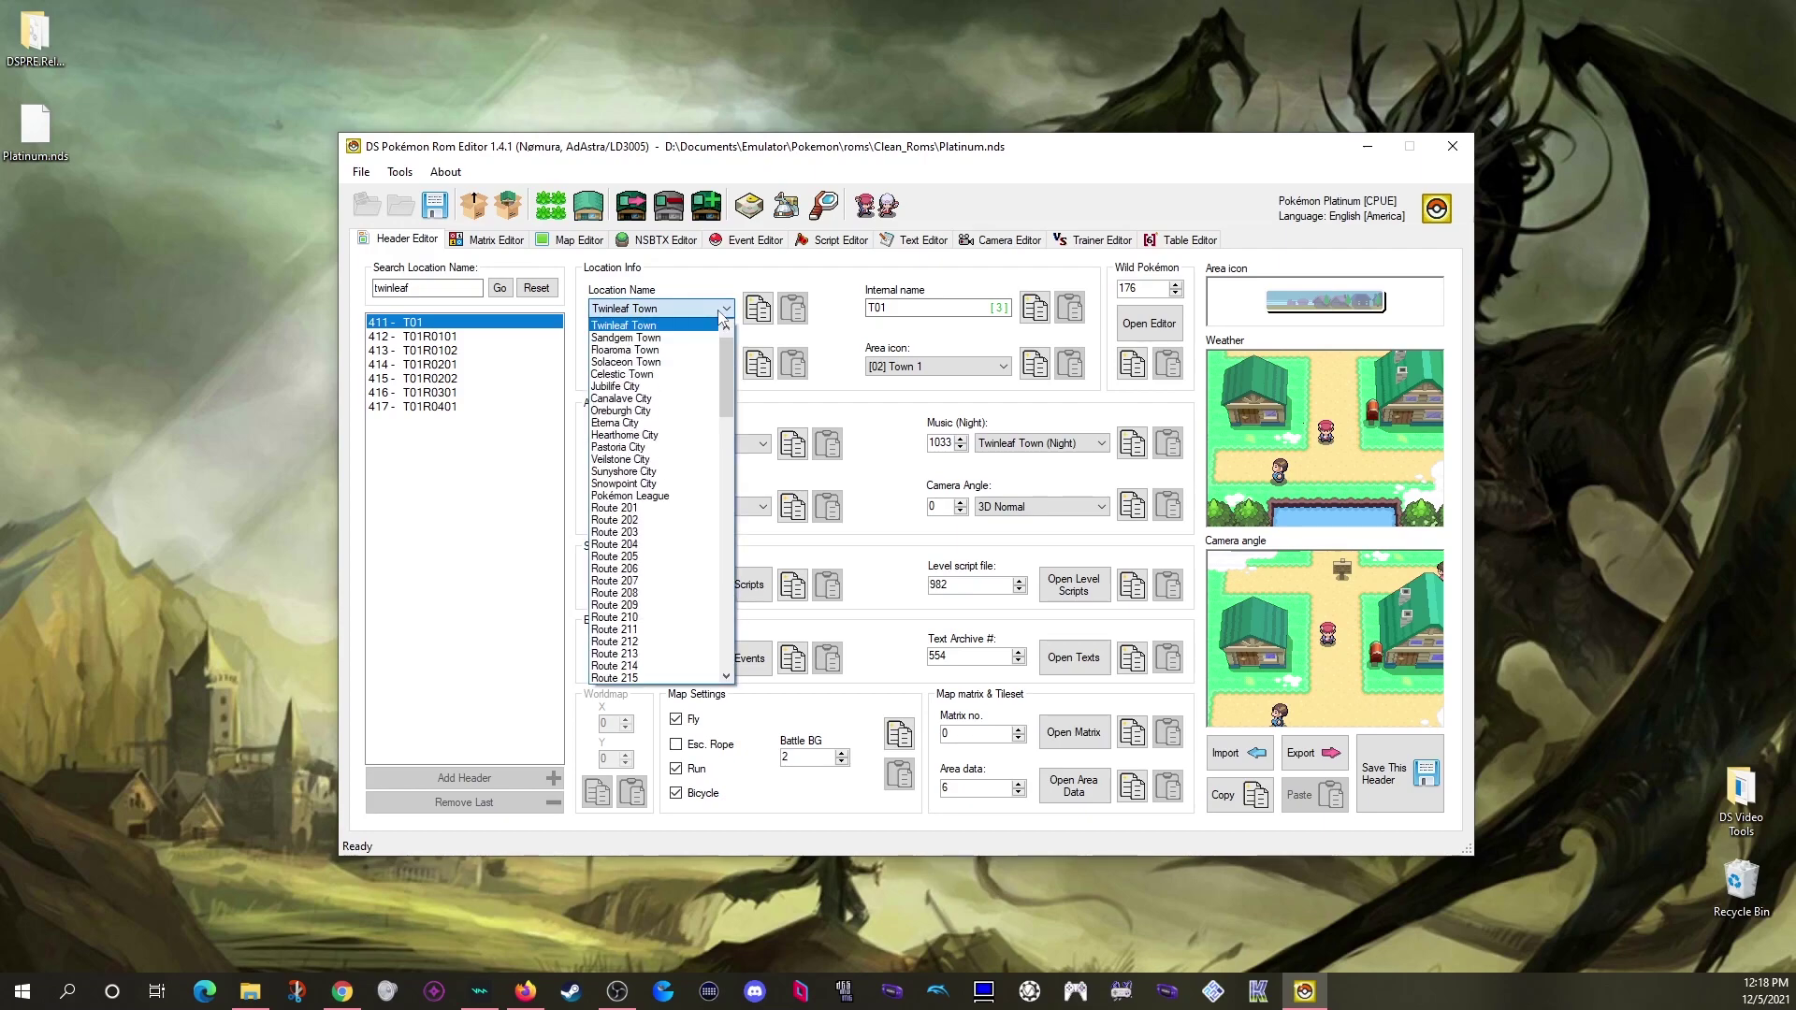
scroll(726, 363, down, 1)
mouse_move(726, 370)
mouse_down()
mouse_move(723, 581)
mouse_move(726, 360)
mouse_up()
click(729, 310)
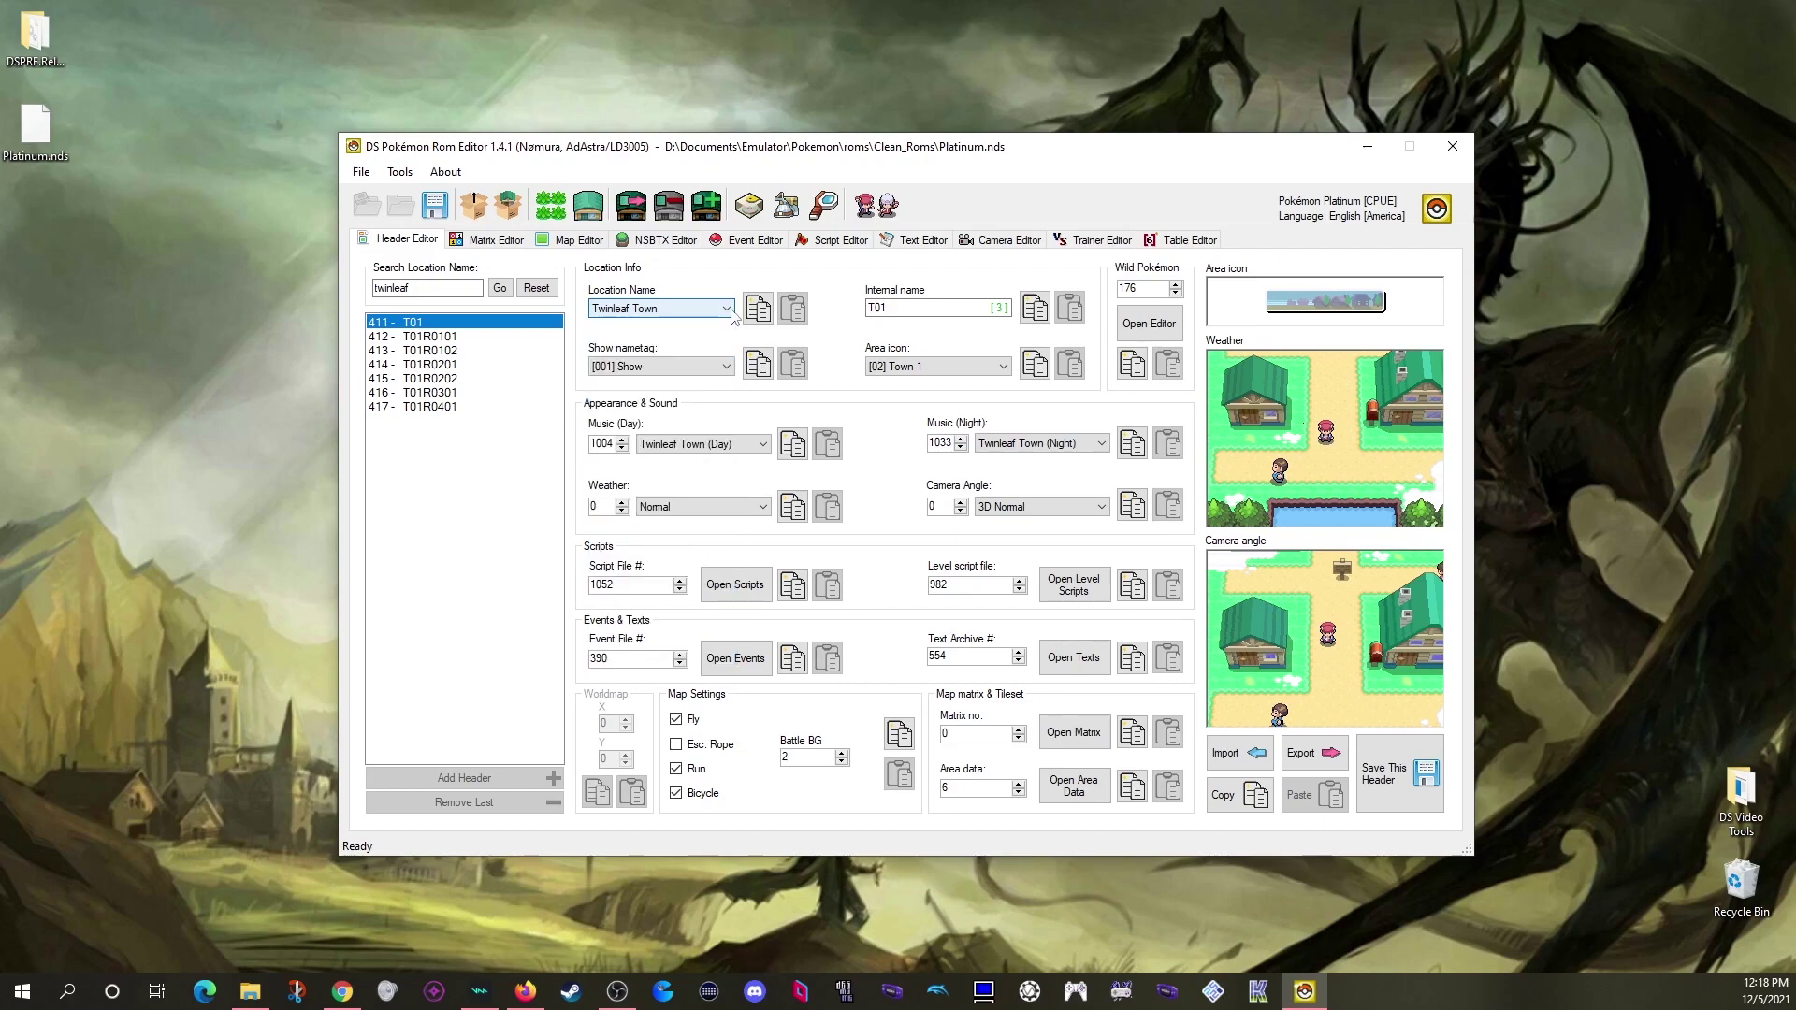
click(922, 239)
Step: Search all archives for 'twinleaf' and open result (433) - #01 Twinleaf Town
drag(1310, 344, 1165, 332)
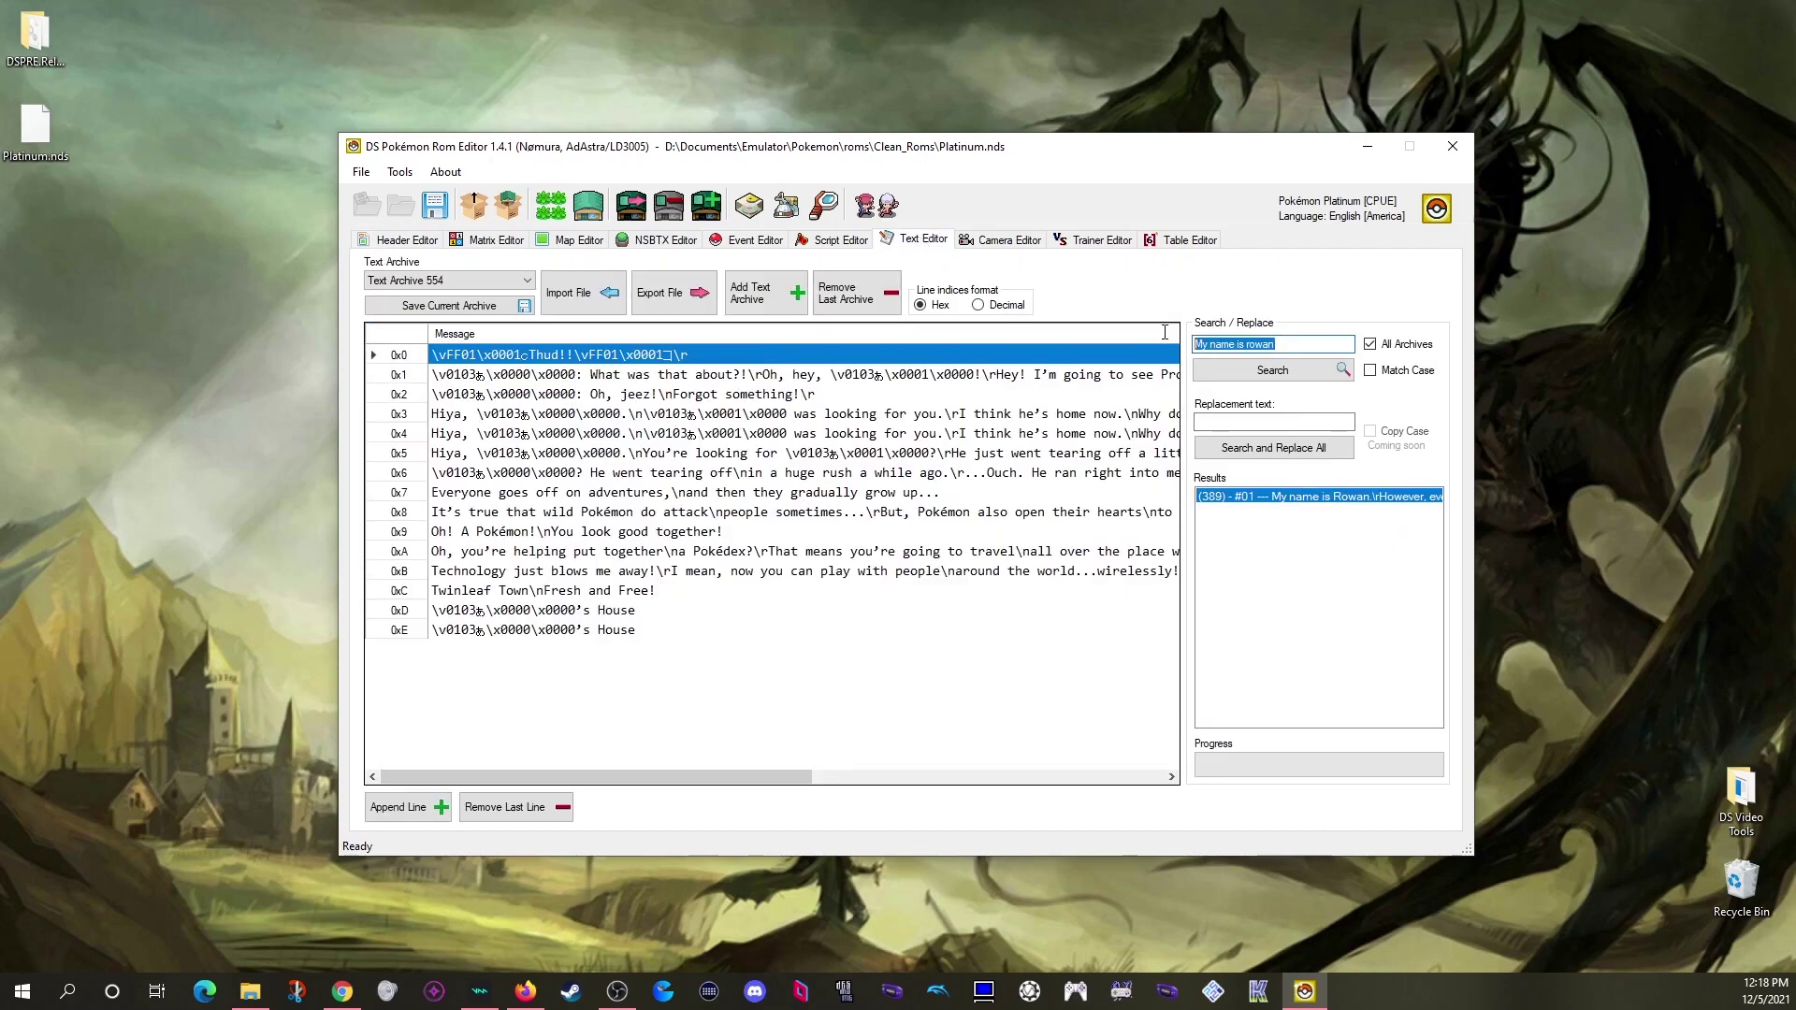
text(twinleaf)
key(Return)
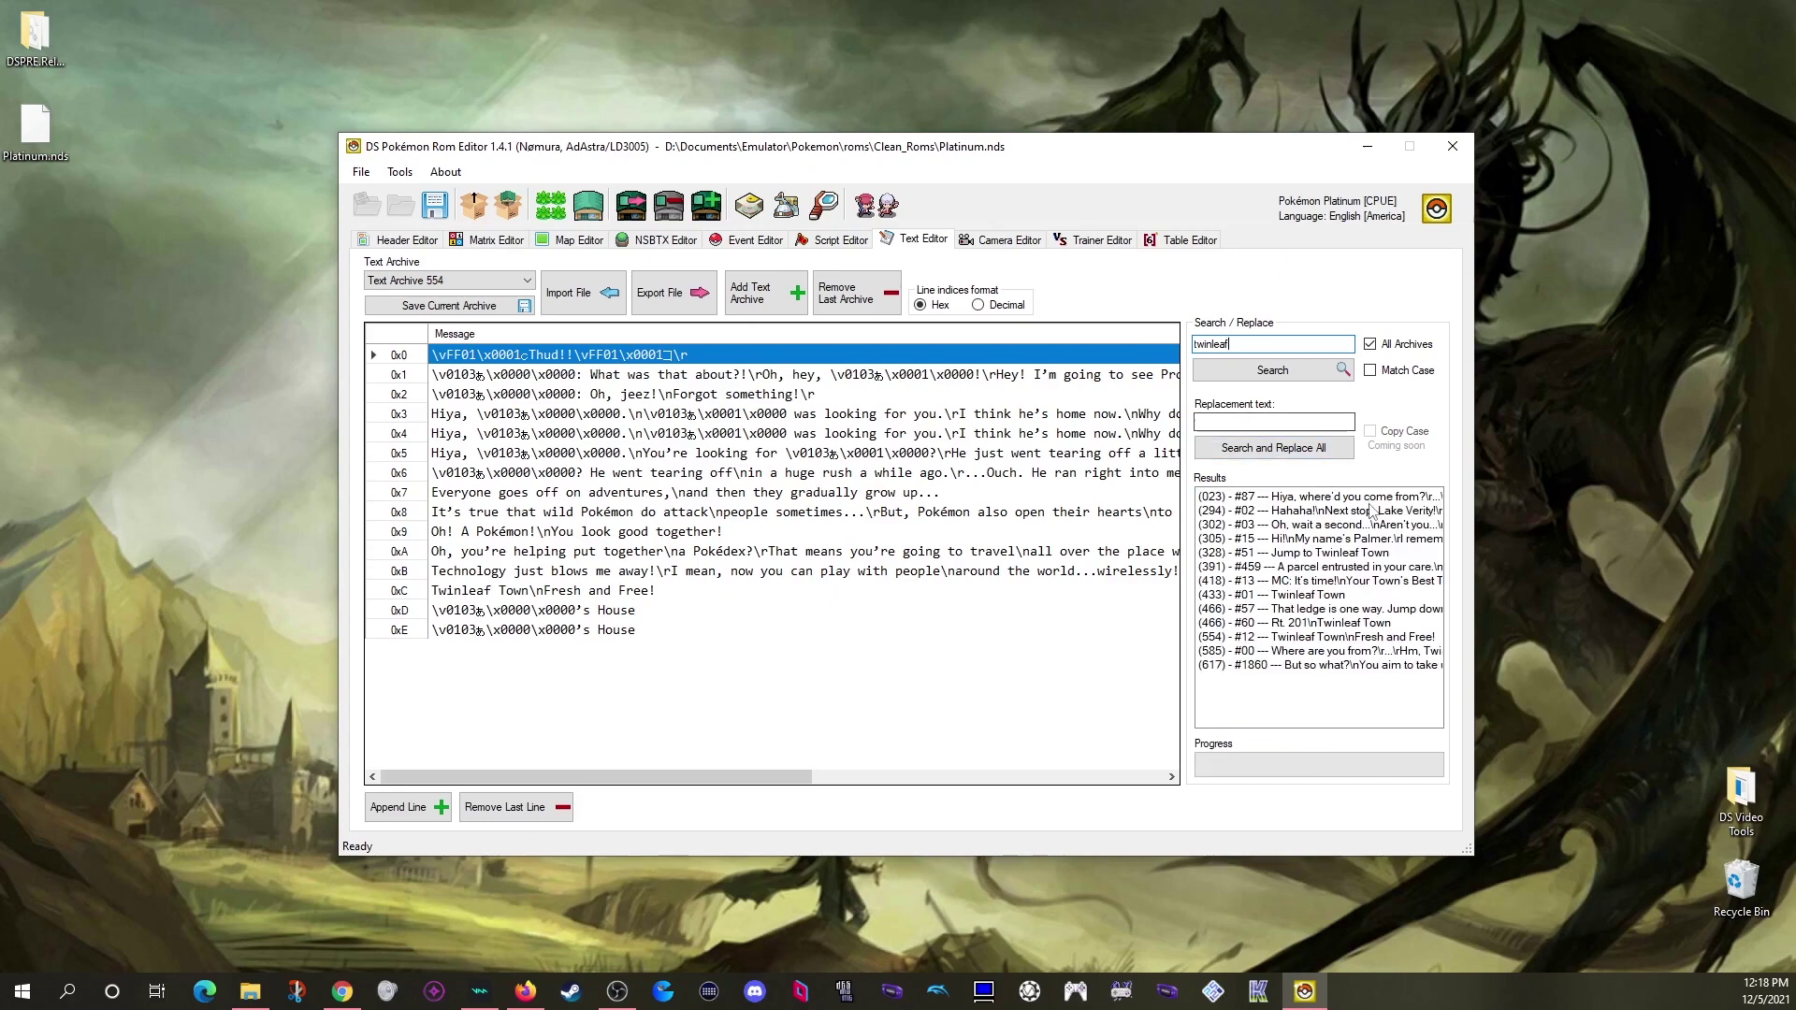
click(1306, 597)
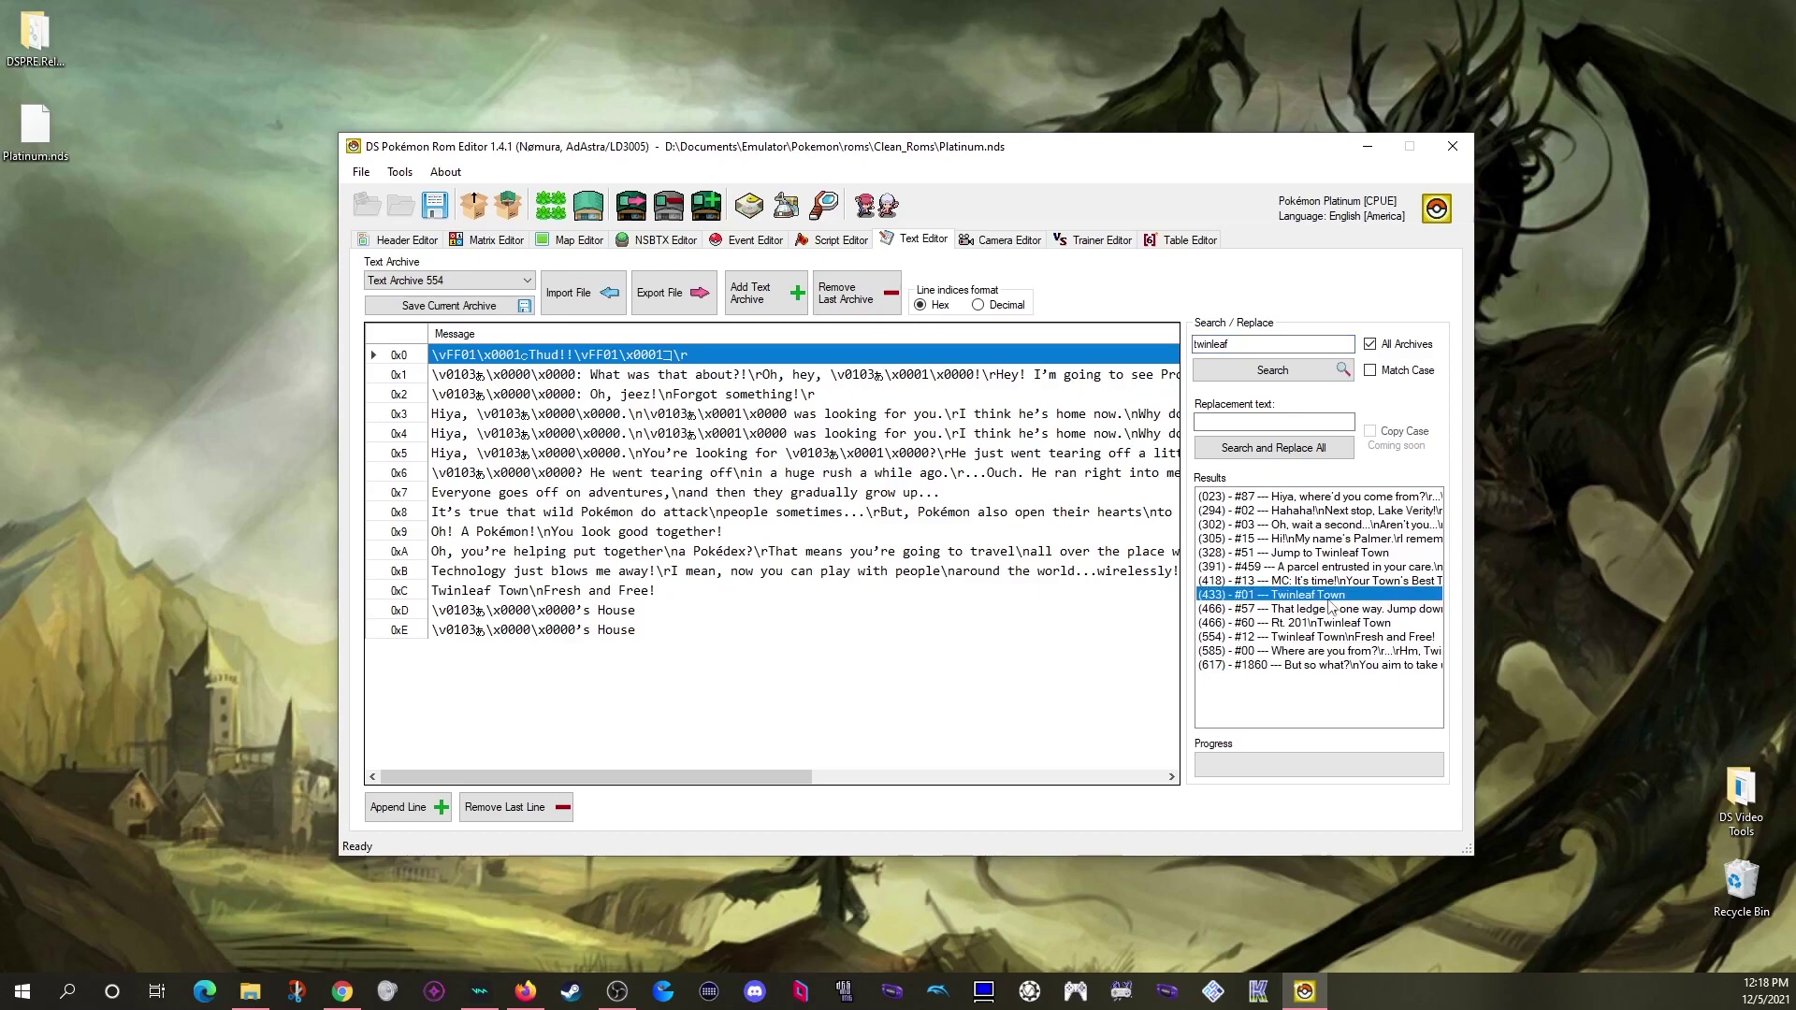
double_click(1316, 597)
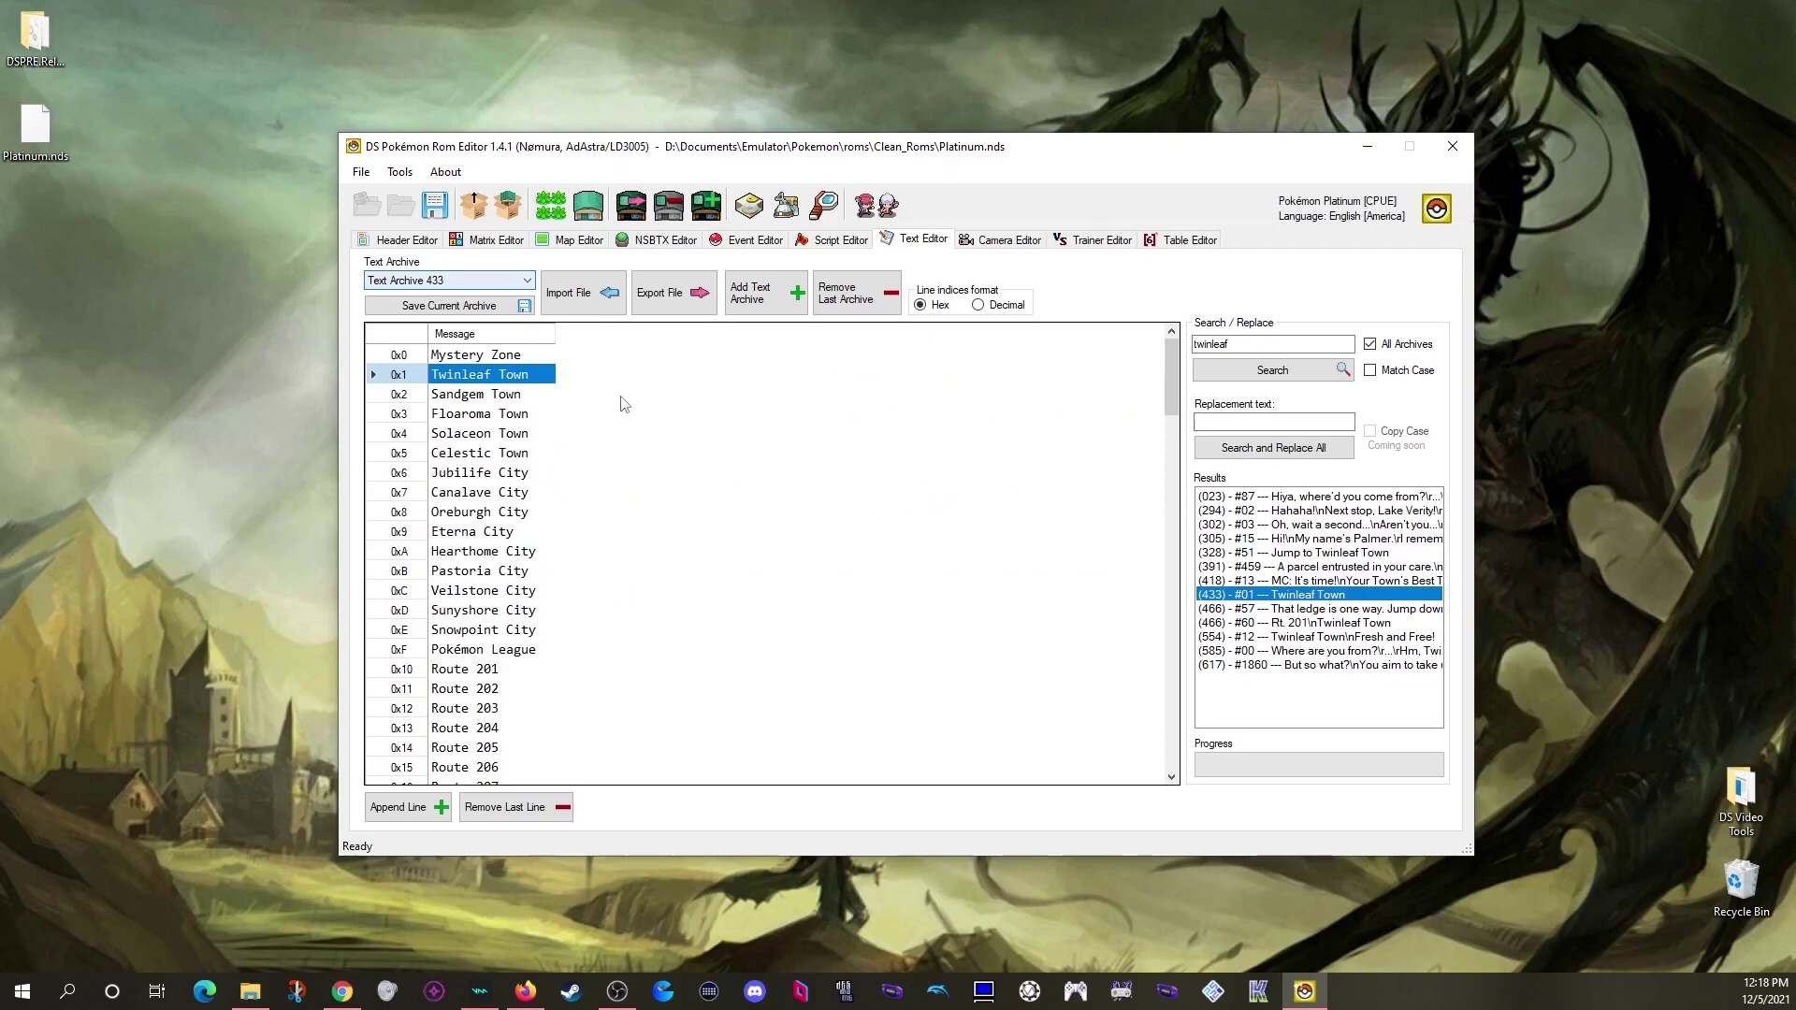
Step: Review archive 433, recheck the Twinleaf Town header, then return to the location names archive
scroll(633, 450, down, 20)
scroll(637, 458, down, 5)
scroll(637, 458, up, 20)
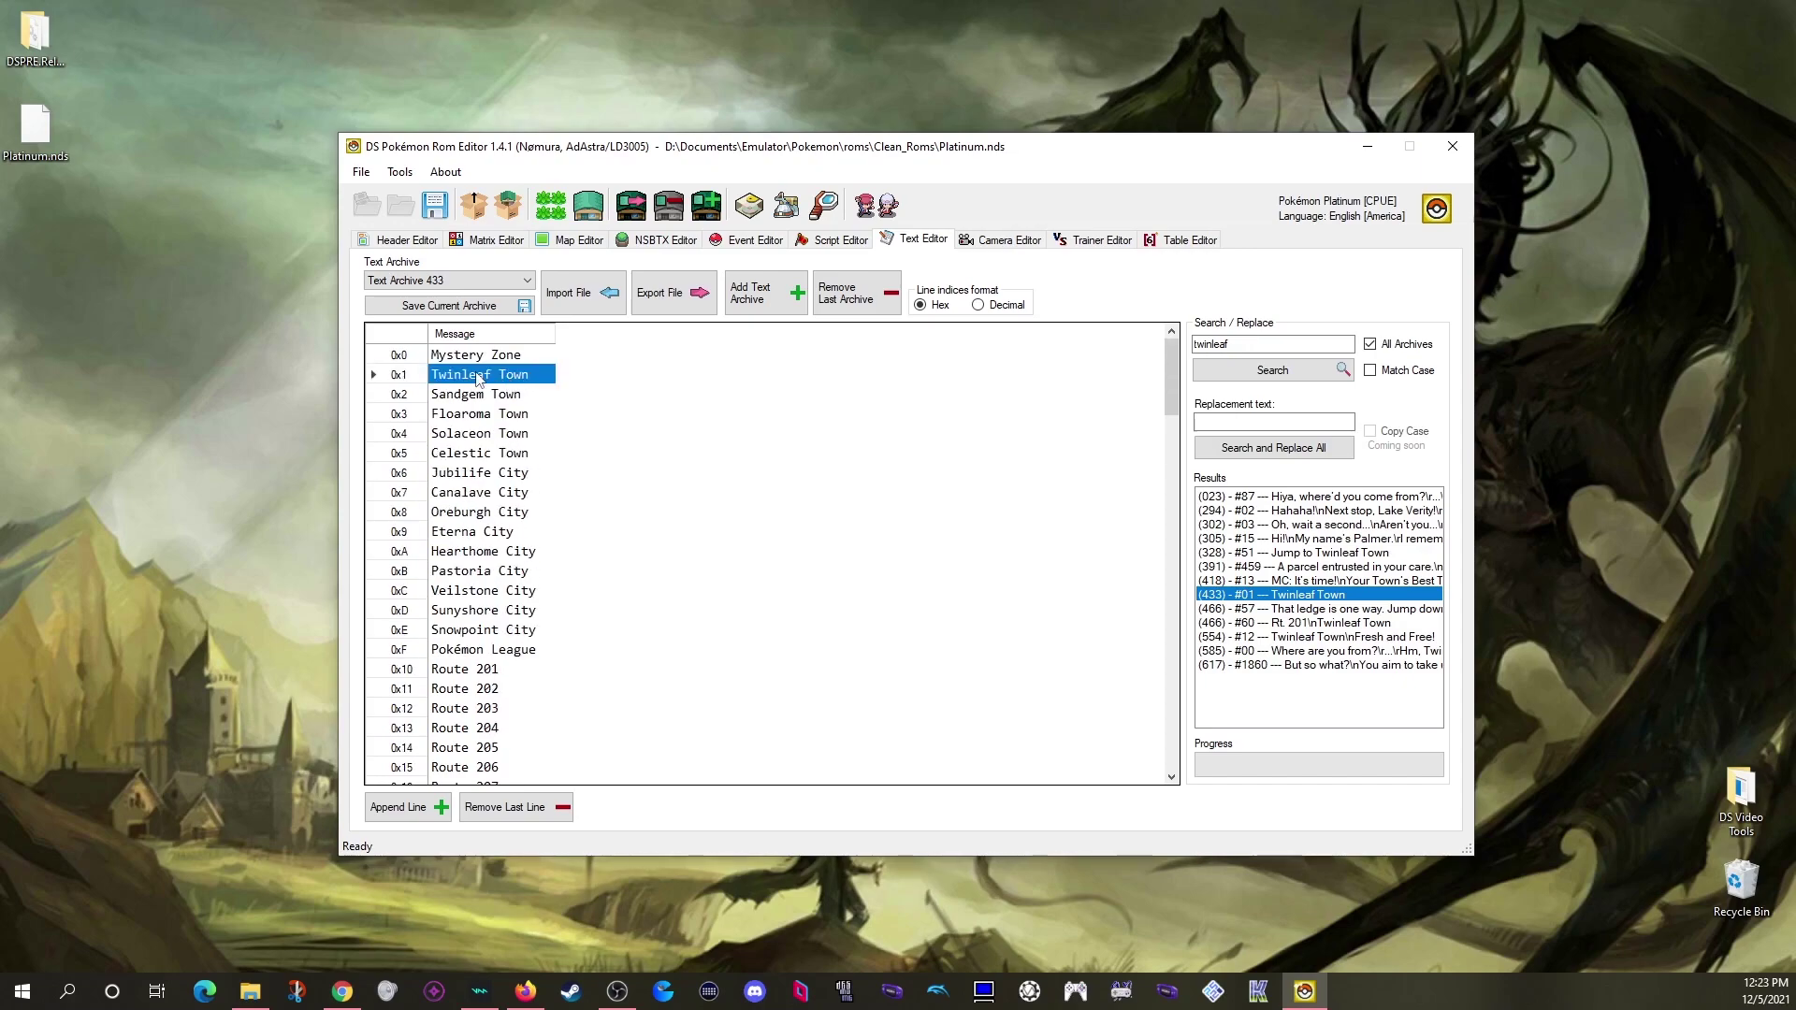
click(407, 239)
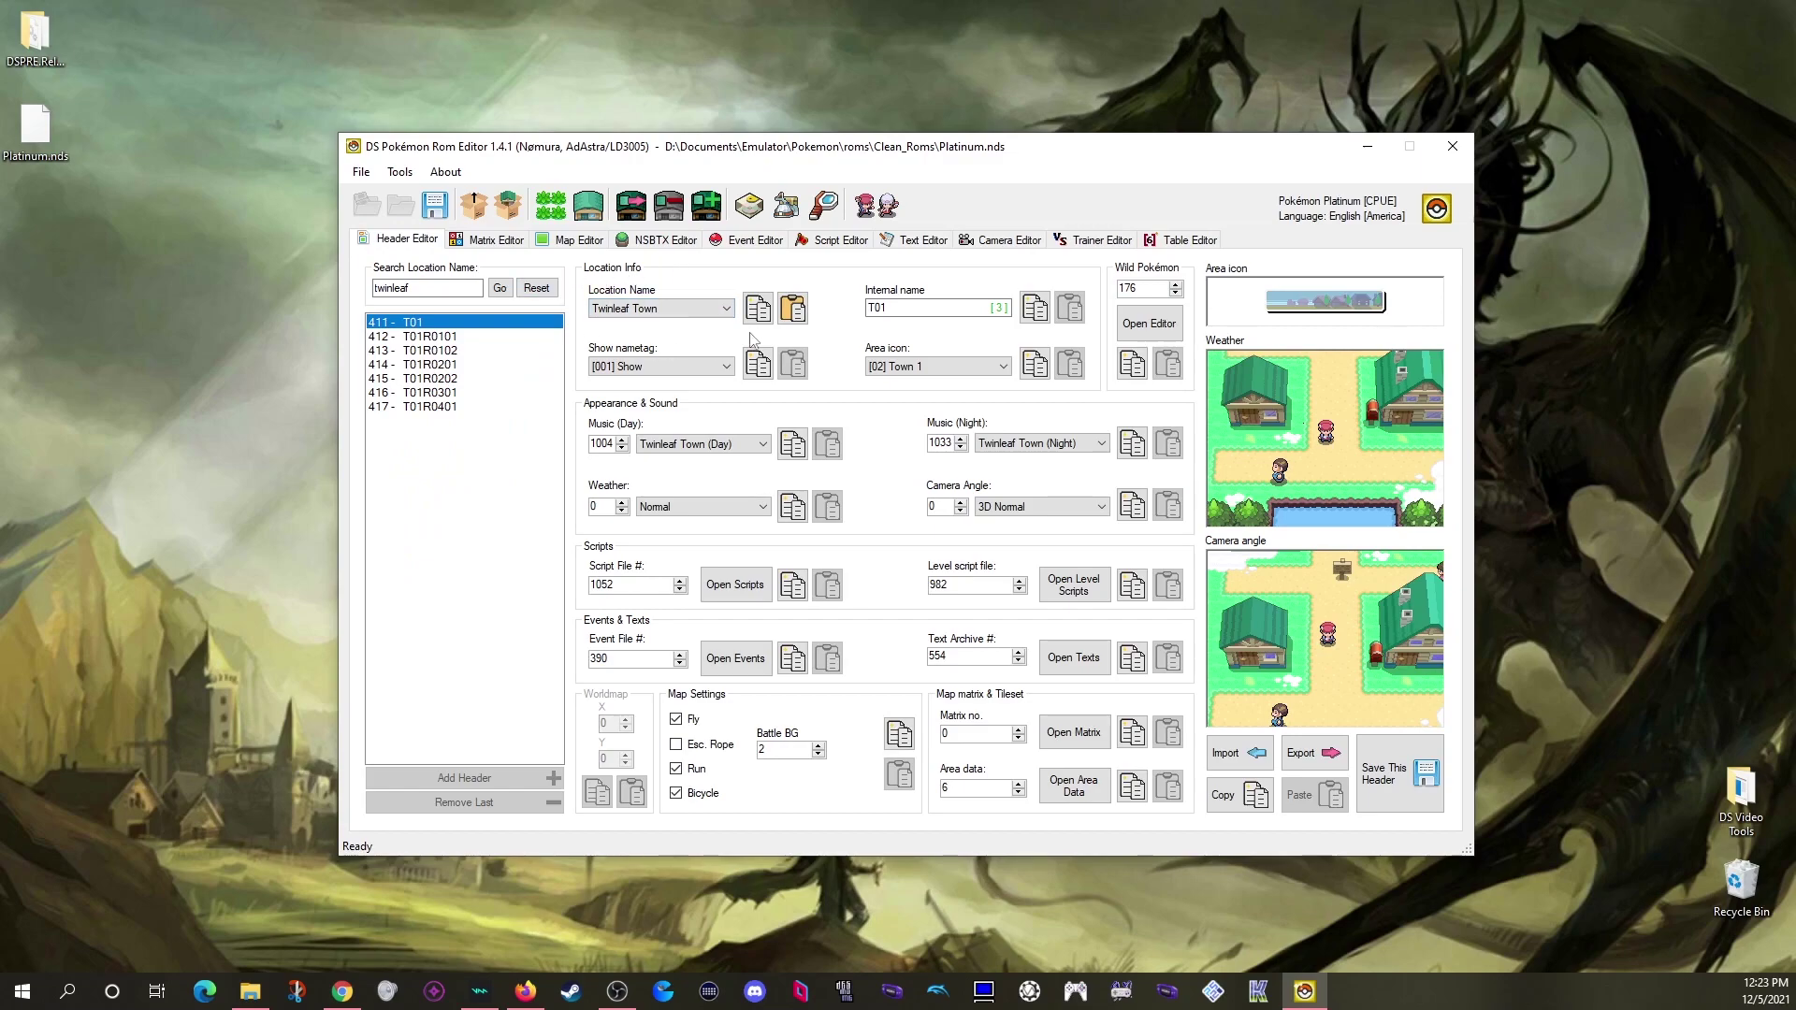
click(922, 239)
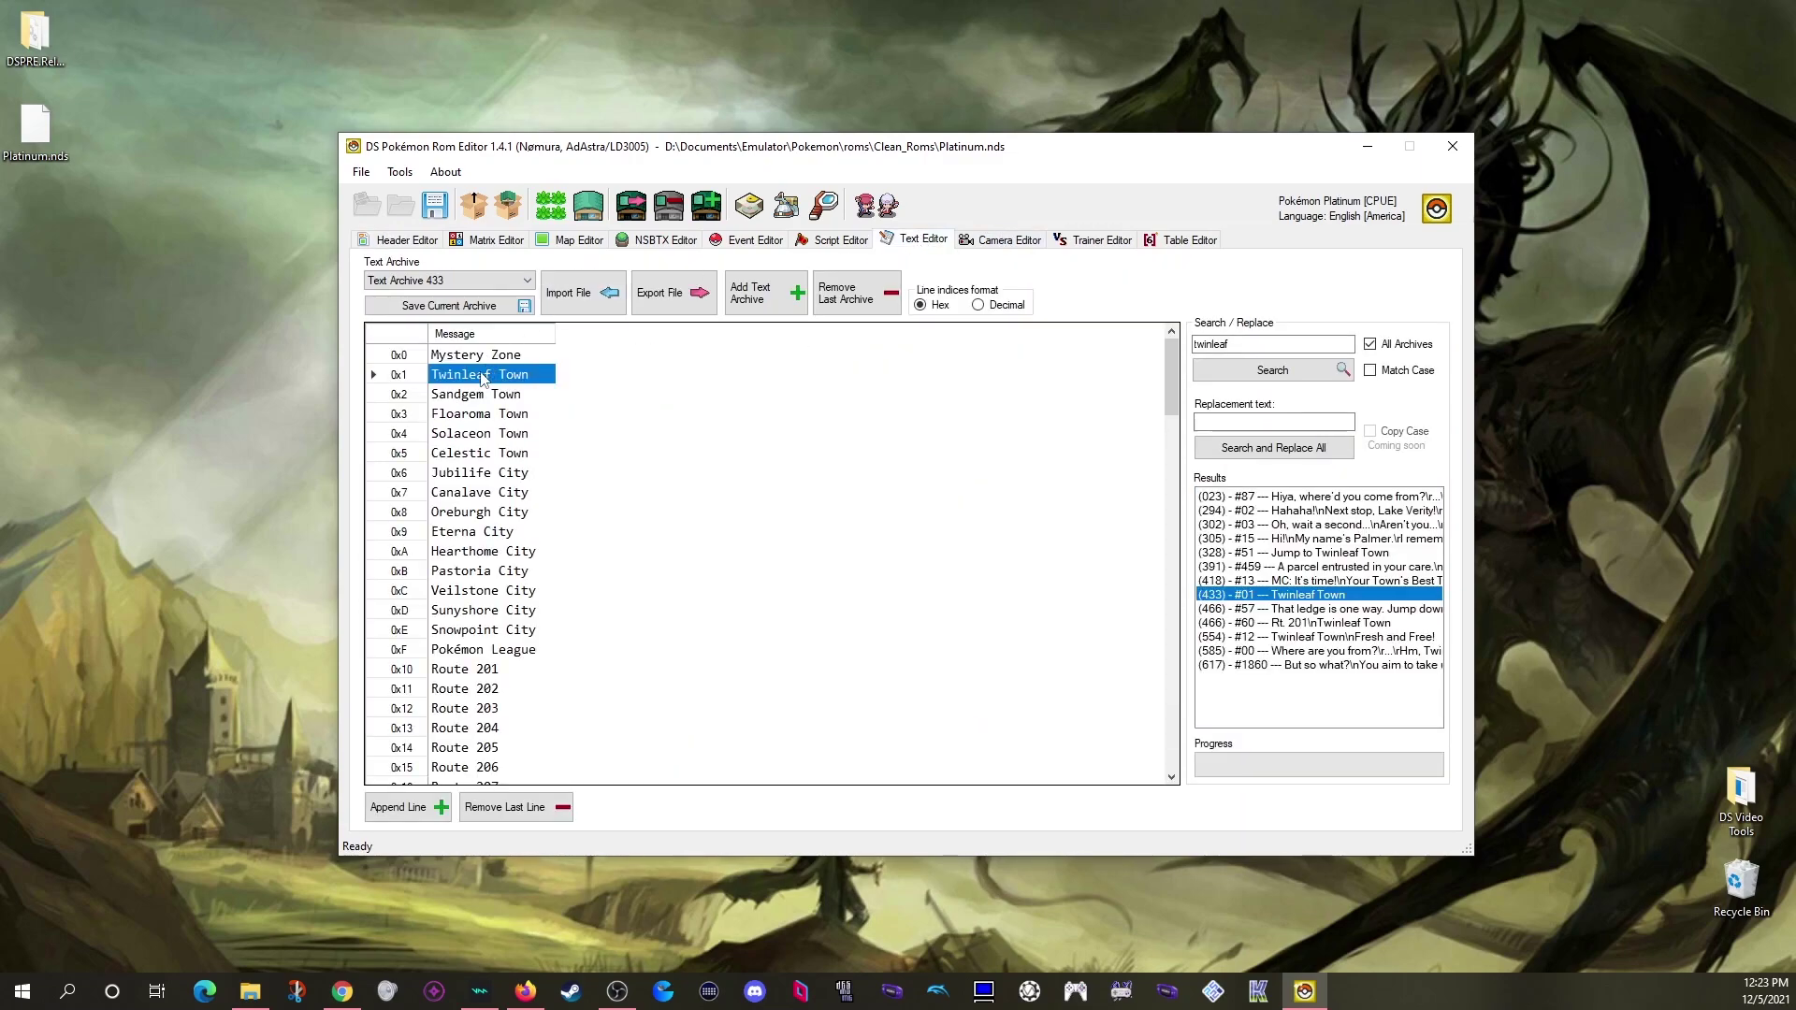